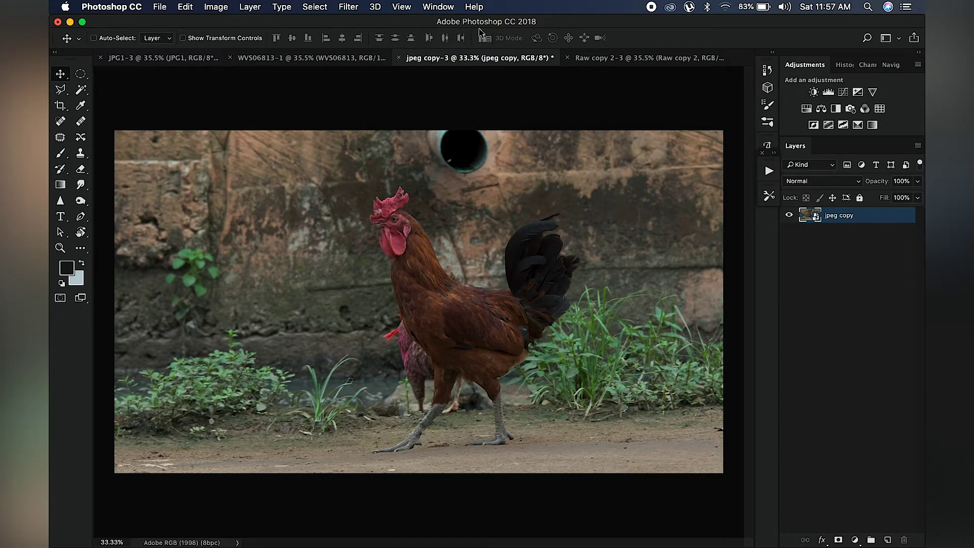
Examine the rooster photo in the Raw copy 2-3 document at 50% zoom, down to the ground area.
{"action": "key", "text": "ctrl+Tab"}
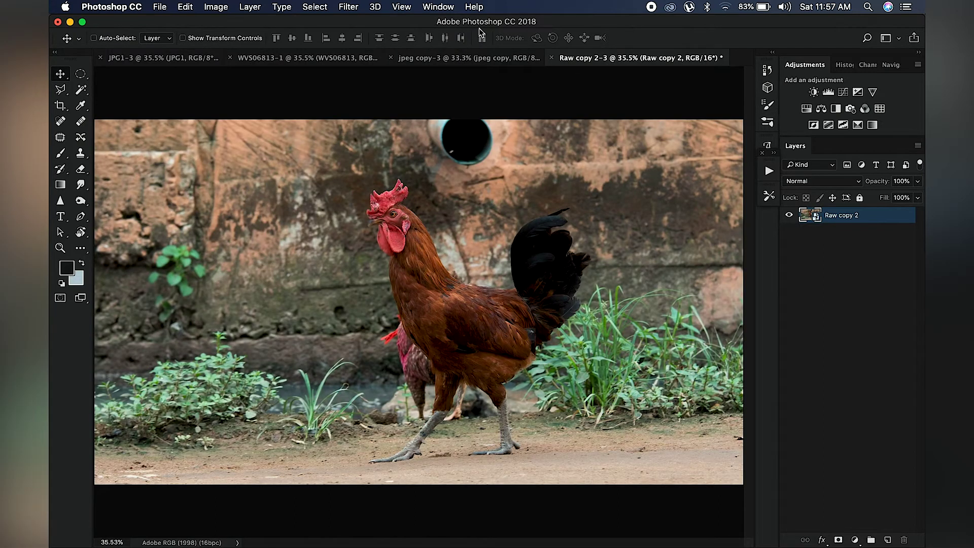
{"action": "key", "text": "super+plus"}
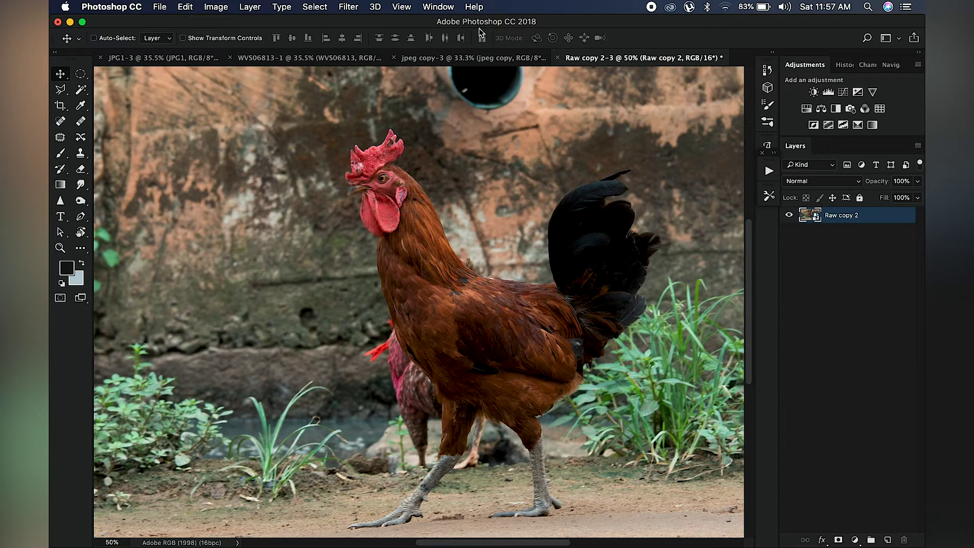
{"action": "scroll", "coordinate": [387, 282], "scroll_direction": "down", "scroll_amount": 3}
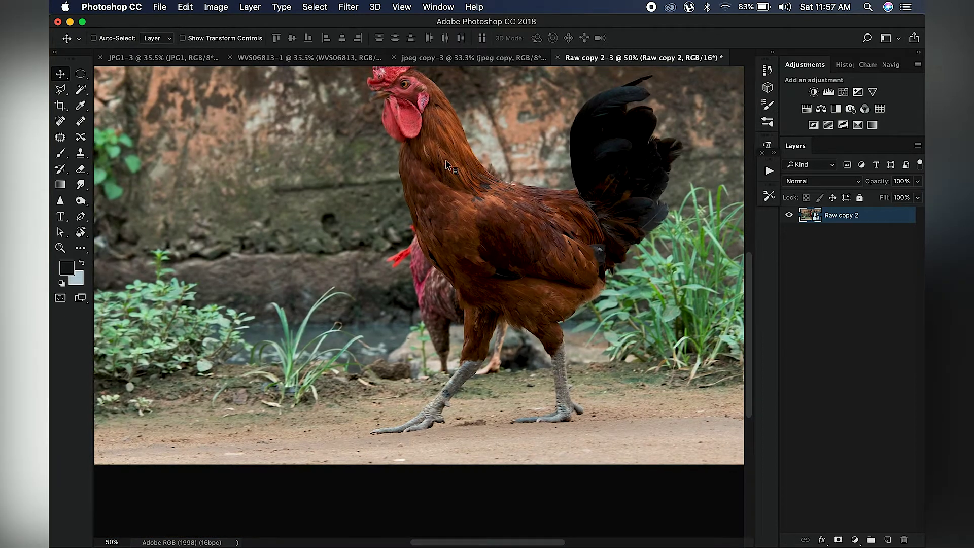
Compare the bird photo in the JPG1-3 document with its 16-bit version in WVS06813-1, including a closer look at the bird.
{"action": "key", "text": "ctrl+Tab"}
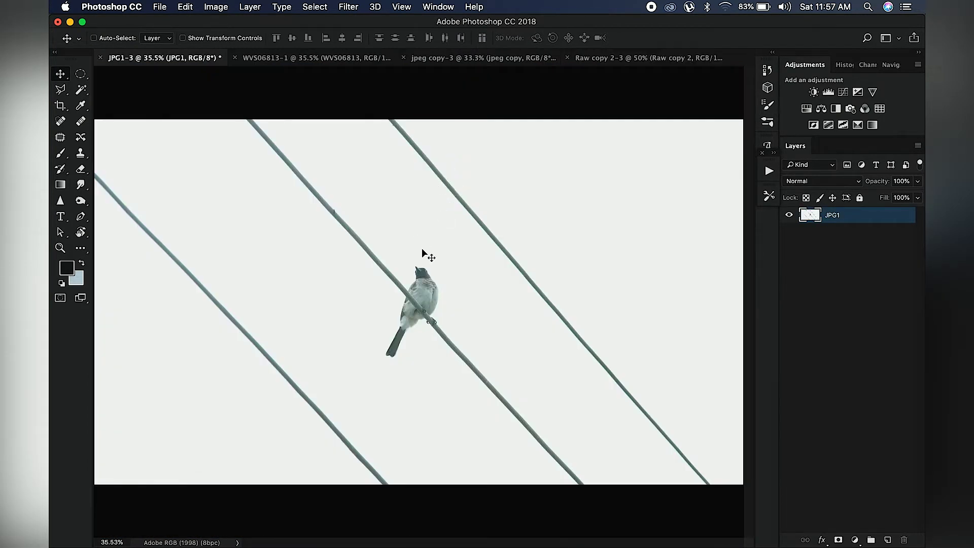
{"action": "key", "text": "ctrl+Tab"}
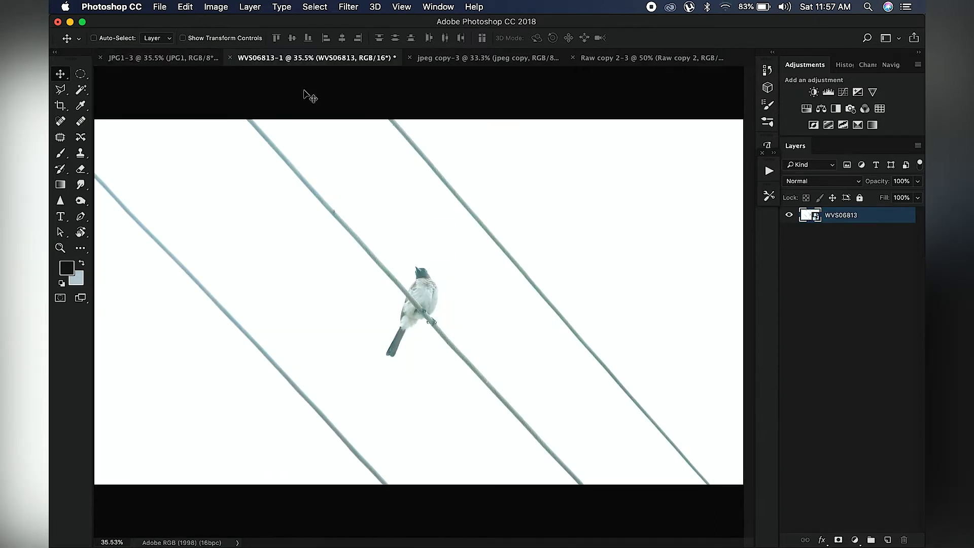
{"action": "left_click", "coordinate": [185, 53]}
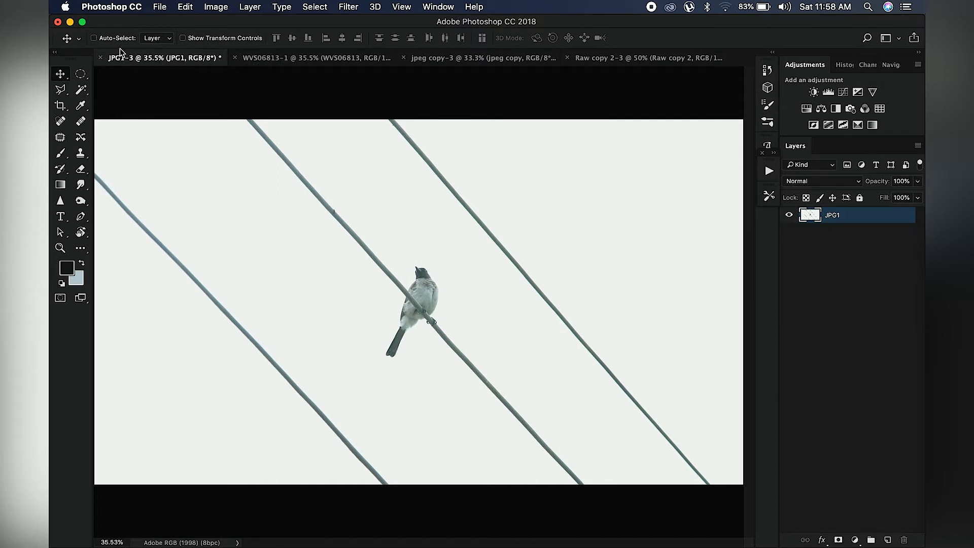
{"action": "left_click", "coordinate": [94, 38]}
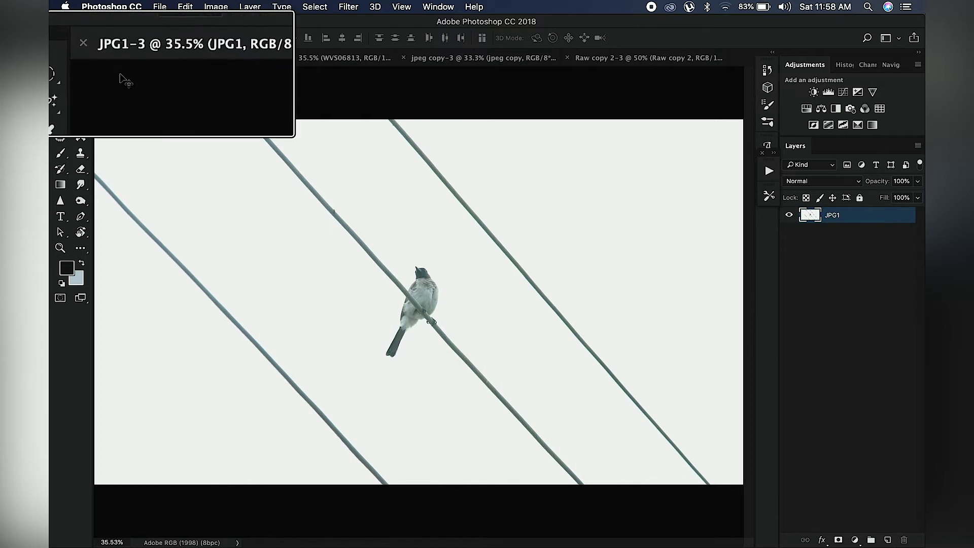
{"action": "left_click", "coordinate": [363, 49]}
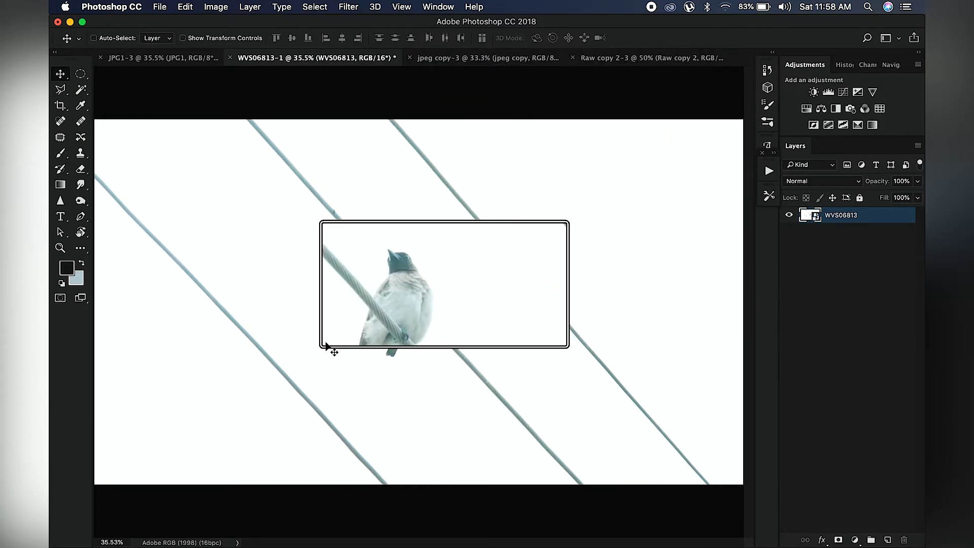
{"action": "scroll", "coordinate": [385, 320], "scroll_direction": "up", "scroll_amount": 3}
{"action": "scroll", "coordinate": [387, 317], "scroll_direction": "down", "scroll_amount": 3}
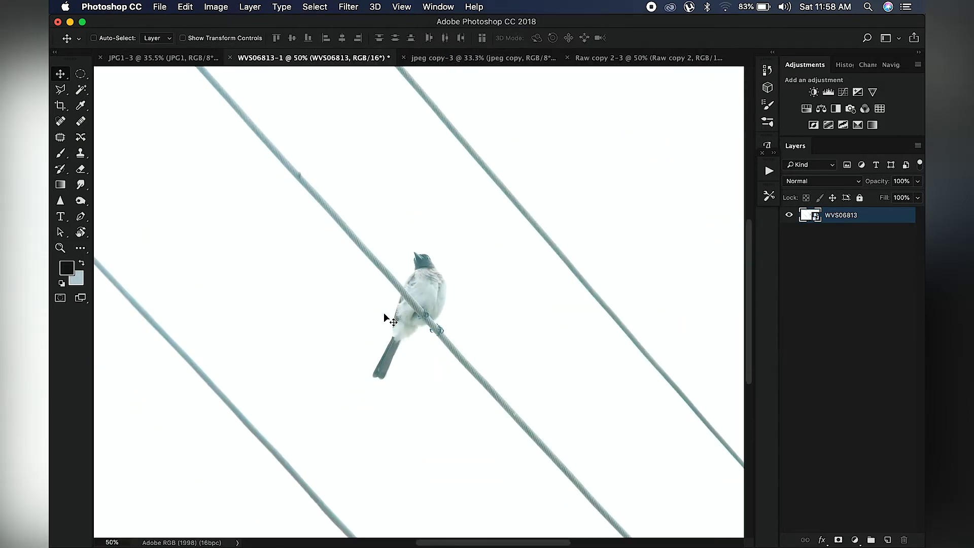
Compare the rooster photo in jpeg copy-3 with the one in Raw copy 2-3, each viewed in full.
{"action": "key", "text": "ctrl+Tab"}
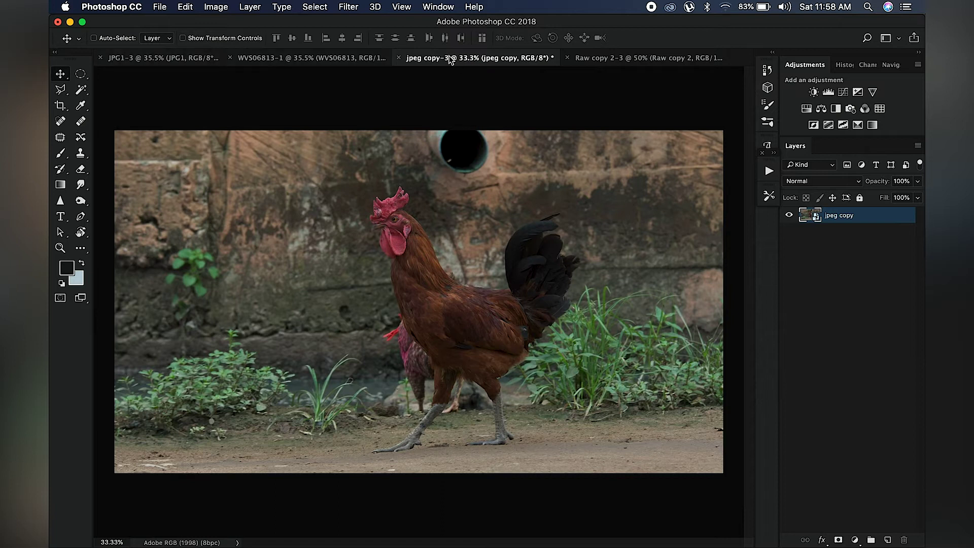
{"action": "left_click", "coordinate": [333, 60]}
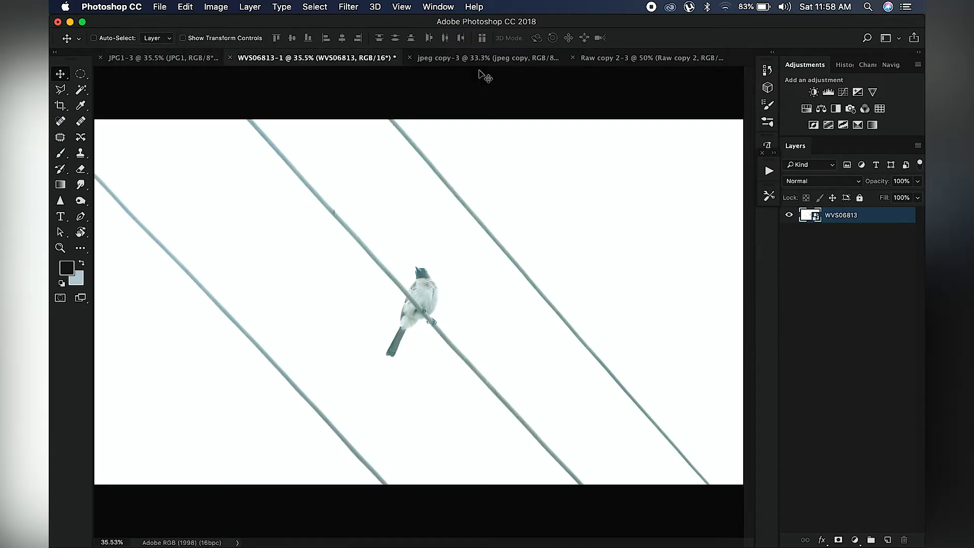
{"action": "left_click", "coordinate": [487, 59]}
{"action": "left_click", "coordinate": [613, 63]}
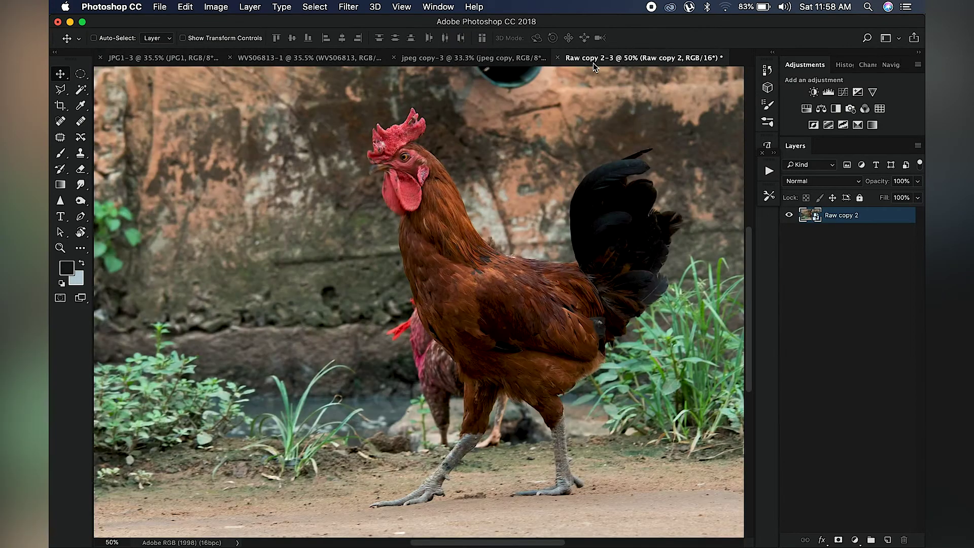
{"action": "key", "text": "super+0"}
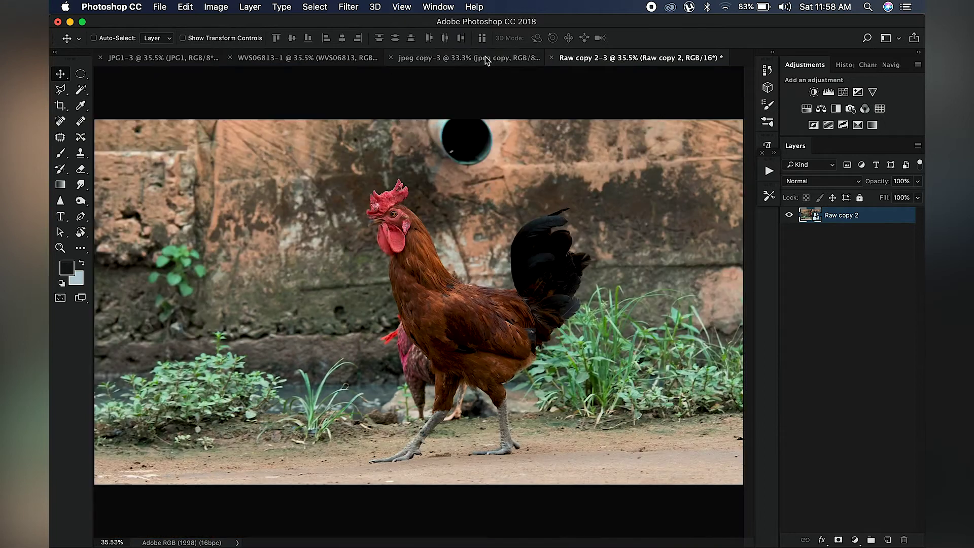
{"action": "left_click", "coordinate": [487, 59]}
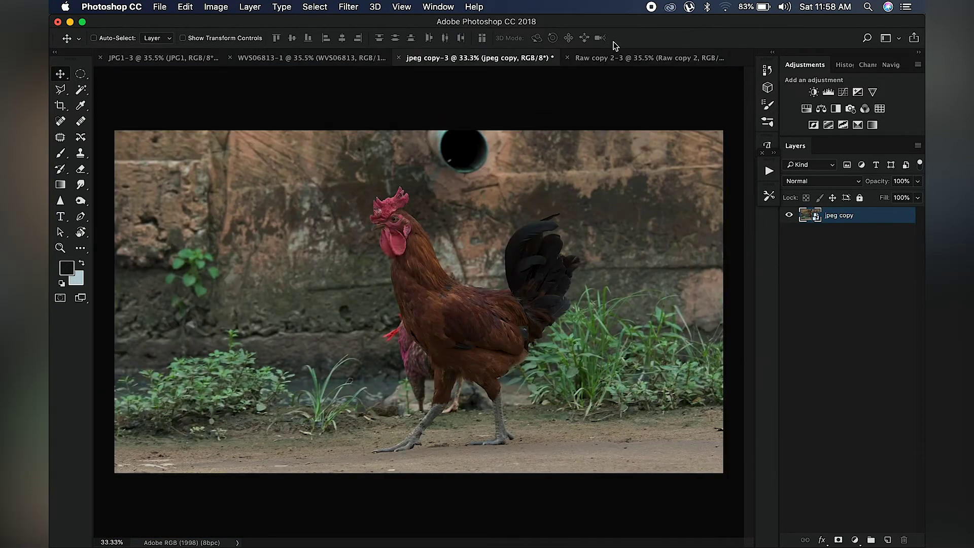
{"action": "key", "text": "ctrl+Tab"}
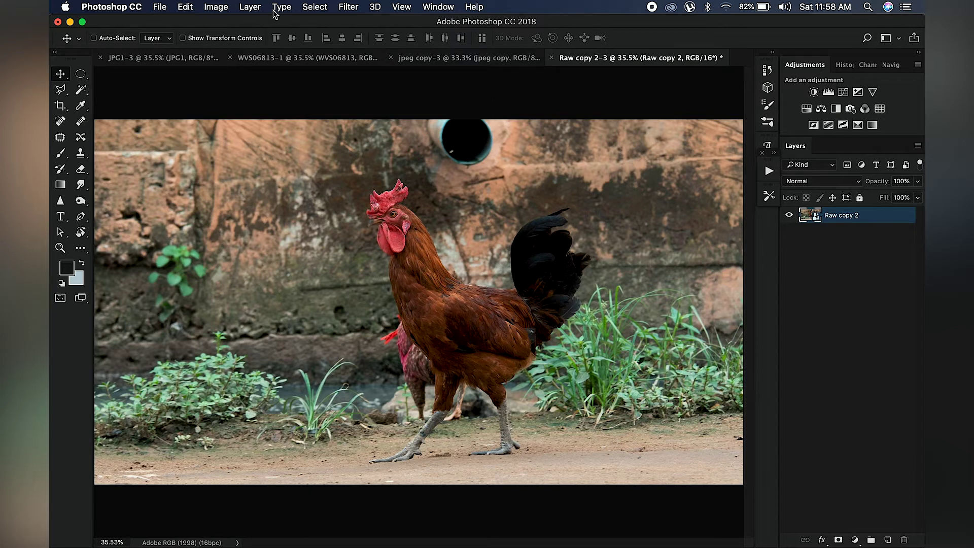
Add a Brightness/Contrast adjustment layer to jpeg copy-3 with brightness set to 150.
{"action": "left_click", "coordinate": [467, 59]}
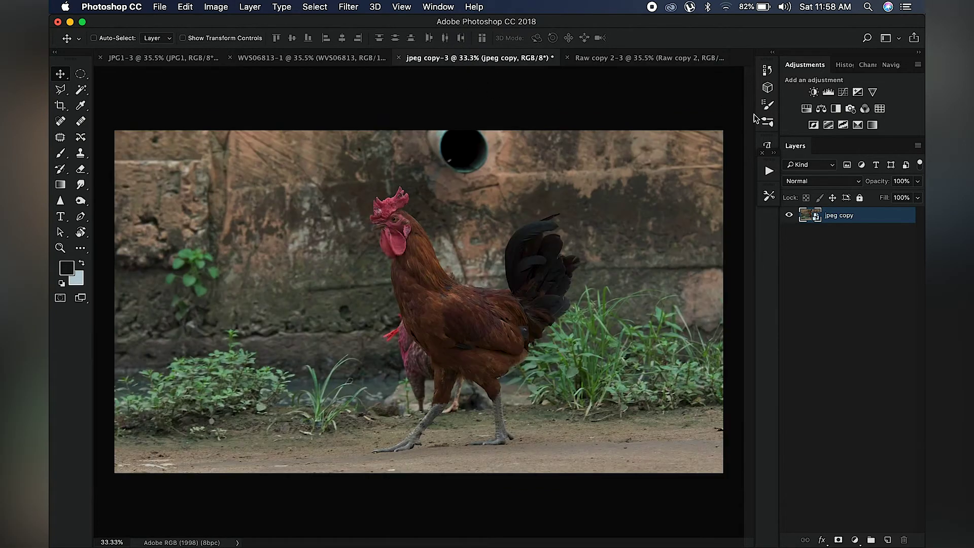
{"action": "left_click", "coordinate": [814, 93]}
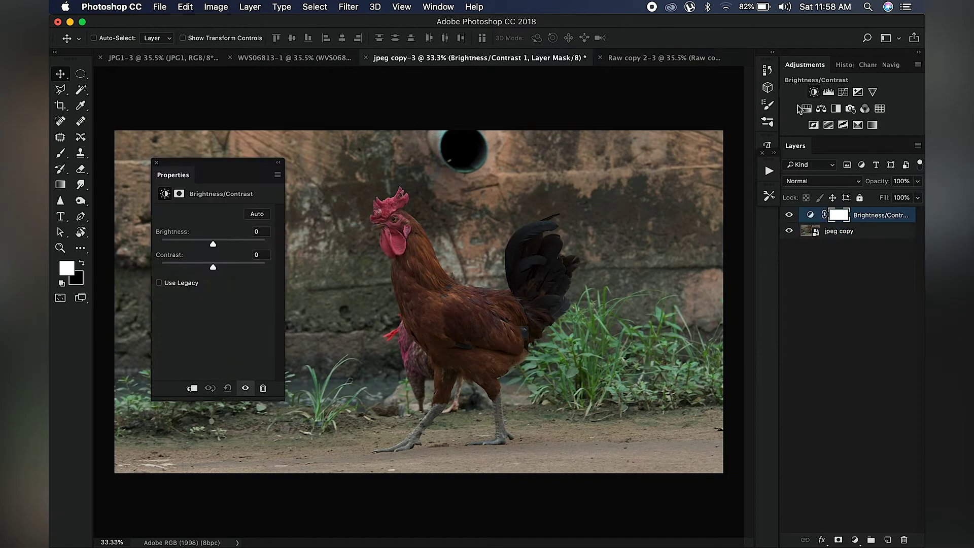
{"action": "left_click_drag", "start_coordinate": [213, 245], "coordinate": [327, 237]}
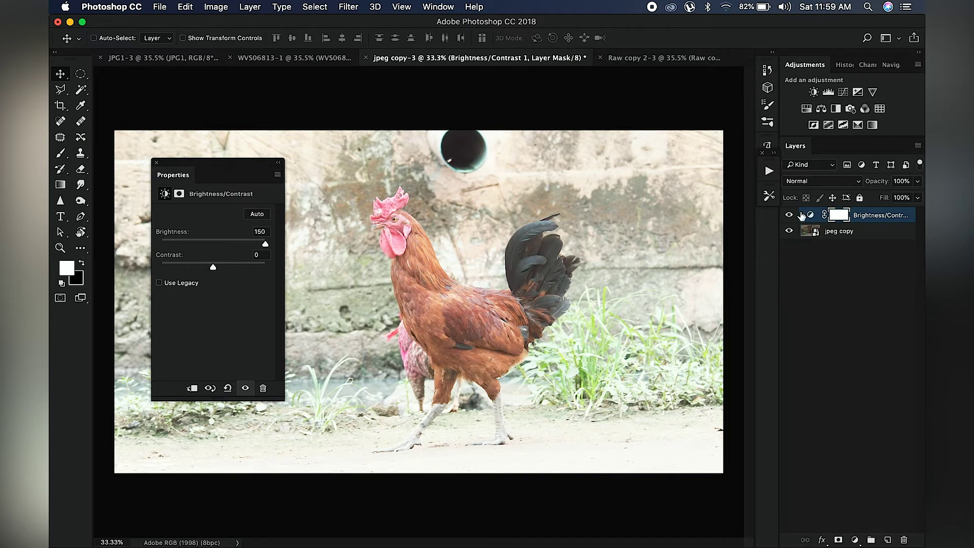
{"action": "key", "text": "super+equal"}
{"action": "key", "text": "super+equal"}
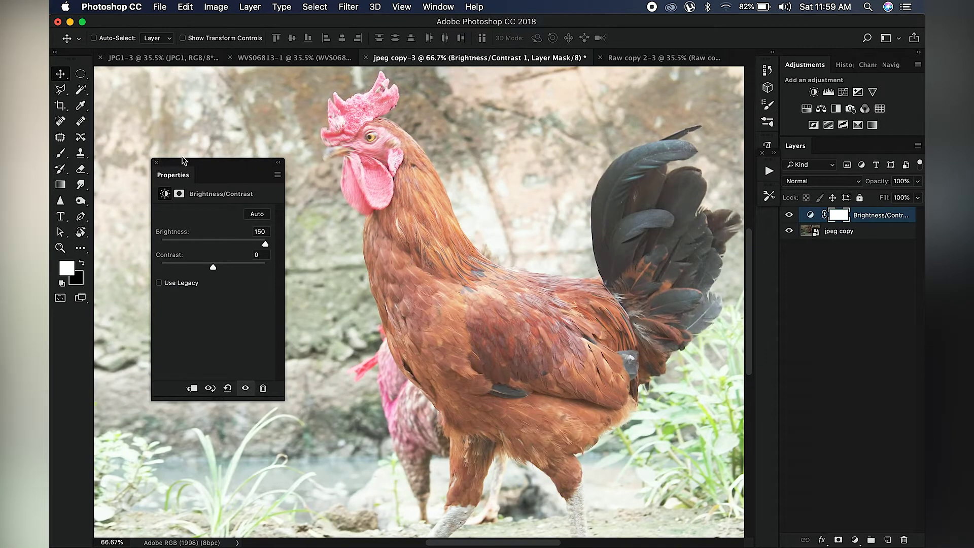
{"action": "left_click", "coordinate": [155, 162]}
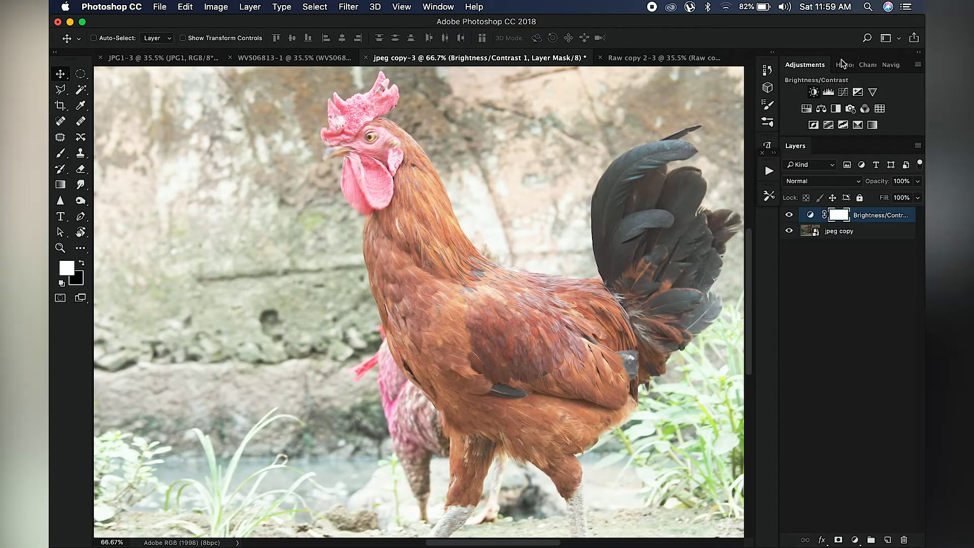
Add a second Brightness/Contrast layer at brightness -92, plus a Curves layer with a midtone point and a highlight point from input 185 to output 207.
{"action": "left_click", "coordinate": [813, 91]}
{"action": "left_click_drag", "start_coordinate": [215, 243], "coordinate": [181, 243]}
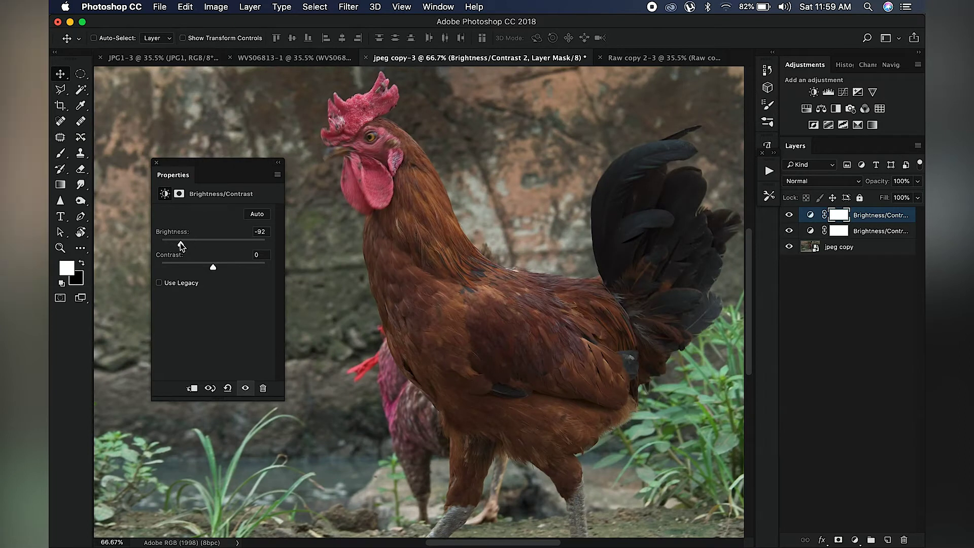
{"action": "left_click", "coordinate": [843, 92]}
{"action": "left_click", "coordinate": [213, 287]}
{"action": "left_click_drag", "start_coordinate": [243, 262], "coordinate": [242, 257]}
{"action": "scroll", "coordinate": [406, 254], "scroll_direction": "up", "scroll_amount": 5}
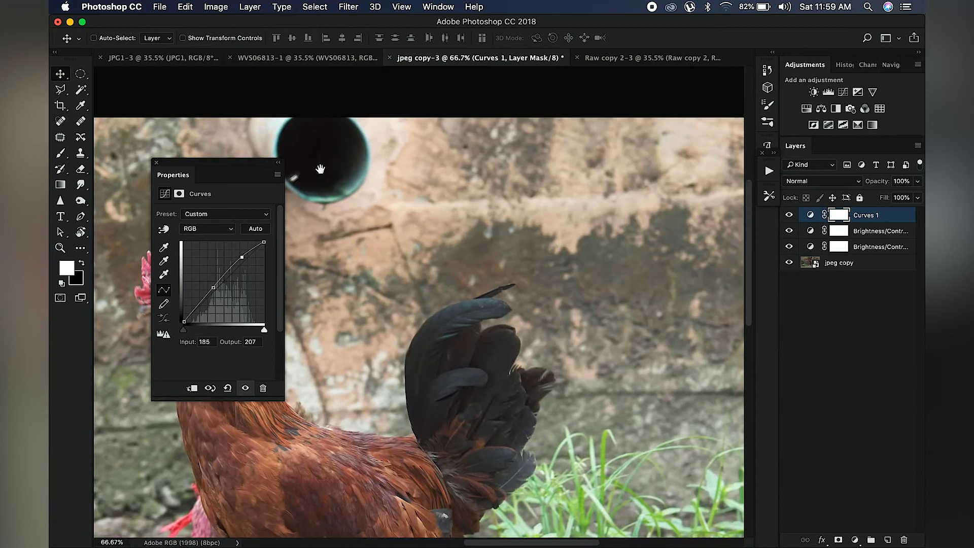
{"action": "left_click", "coordinate": [157, 162]}
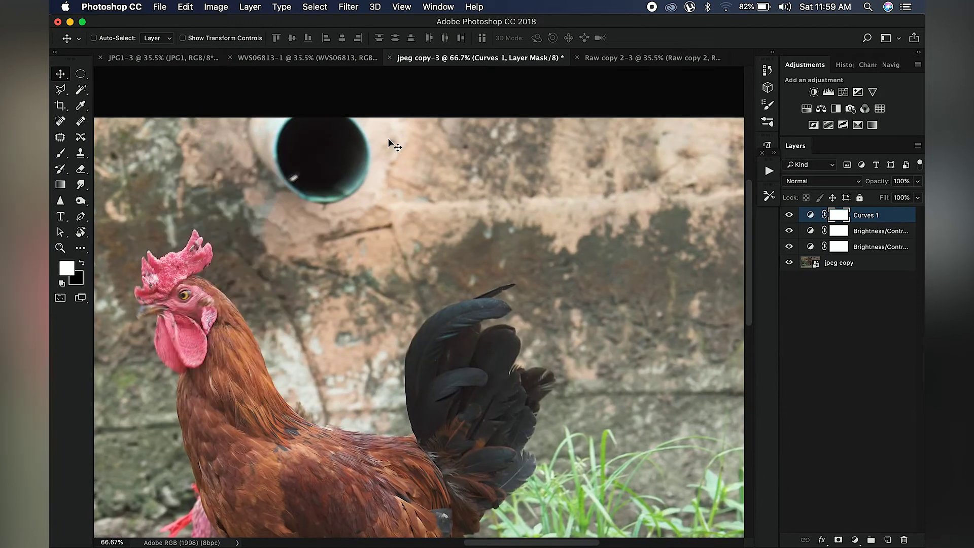
Copy the Curves layer and both Brightness/Contrast layers from jpeg copy-3 into the Raw copy 2-3 document.
{"action": "left_click", "coordinate": [884, 247], "text": "shift"}
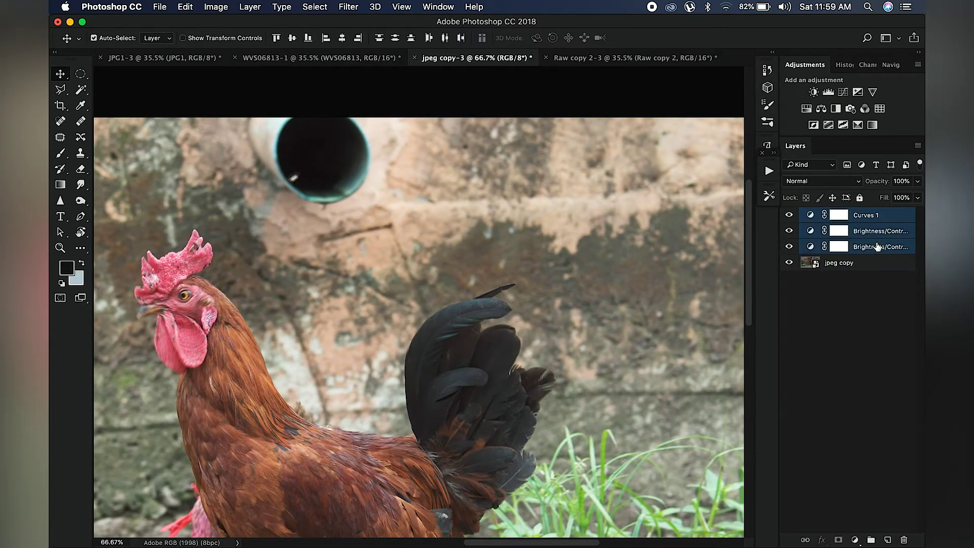
{"action": "left_click", "coordinate": [629, 57]}
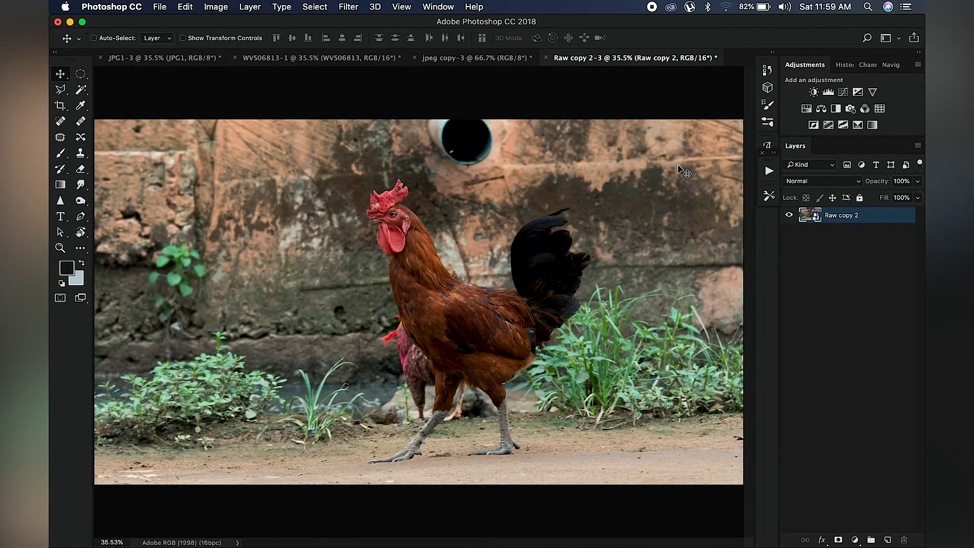
{"action": "left_click_drag", "start_coordinate": [779, 158], "coordinate": [791, 152]}
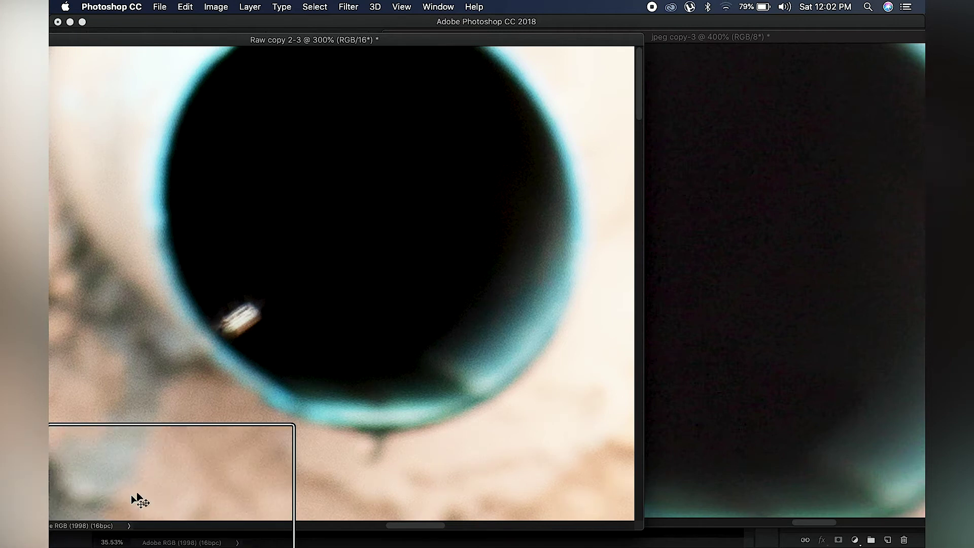
Center the 400% view of jpeg copy-3 on the dark pipe opening and move its floating window clear of Raw copy 2-3.
{"action": "left_click", "coordinate": [836, 172]}
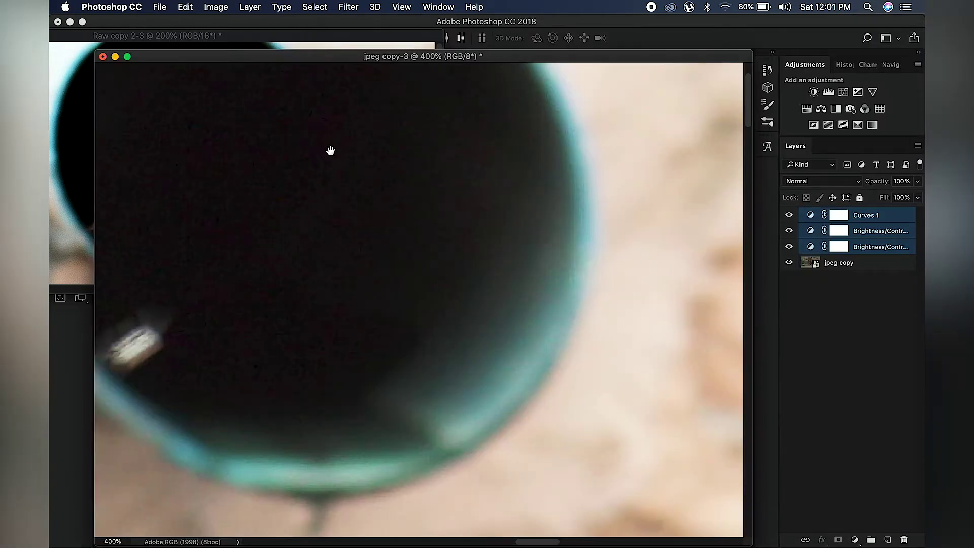
{"action": "left_click_drag", "start_coordinate": [341, 156], "coordinate": [461, 202]}
{"action": "left_click_drag", "start_coordinate": [341, 57], "coordinate": [546, 50]}
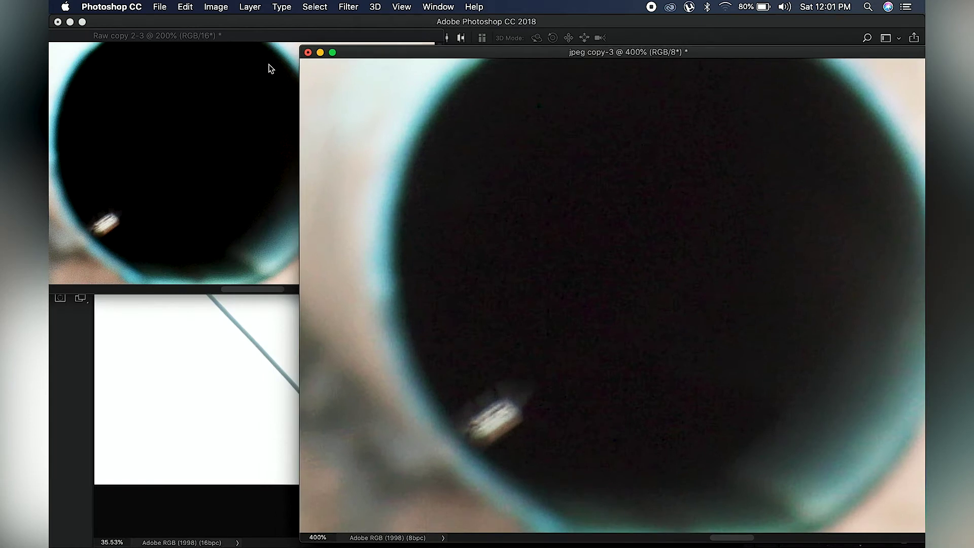
Enlarge Raw copy 2-3 to 300% and arrange its window beside jpeg copy-3 to compare the pipe's dark area.
{"action": "left_click", "coordinate": [197, 40]}
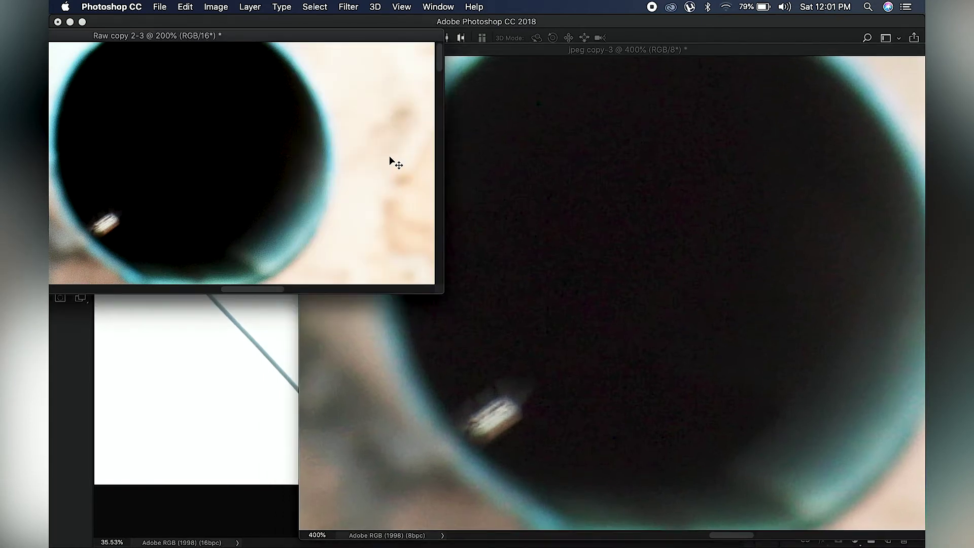
{"action": "key", "text": "super+plus"}
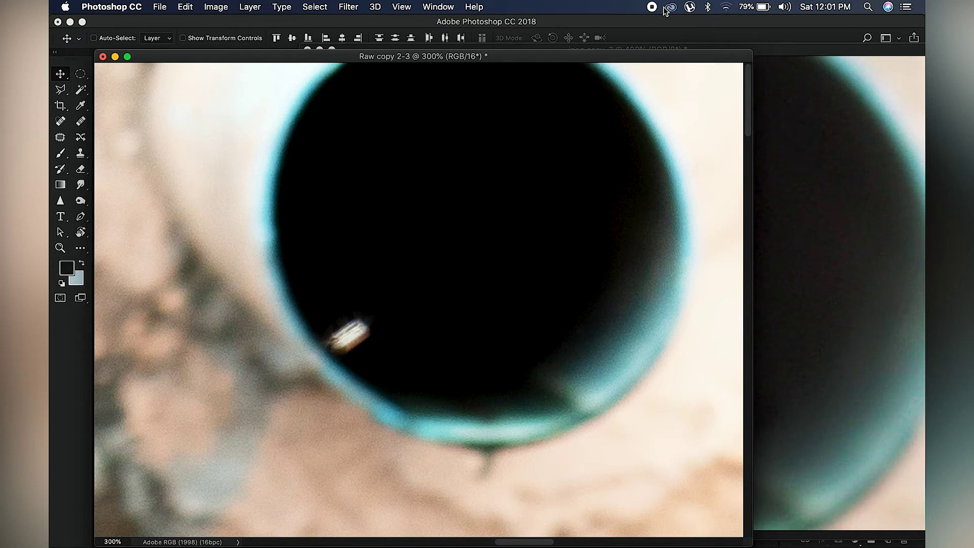
{"action": "left_click_drag", "start_coordinate": [723, 59], "coordinate": [591, 65]}
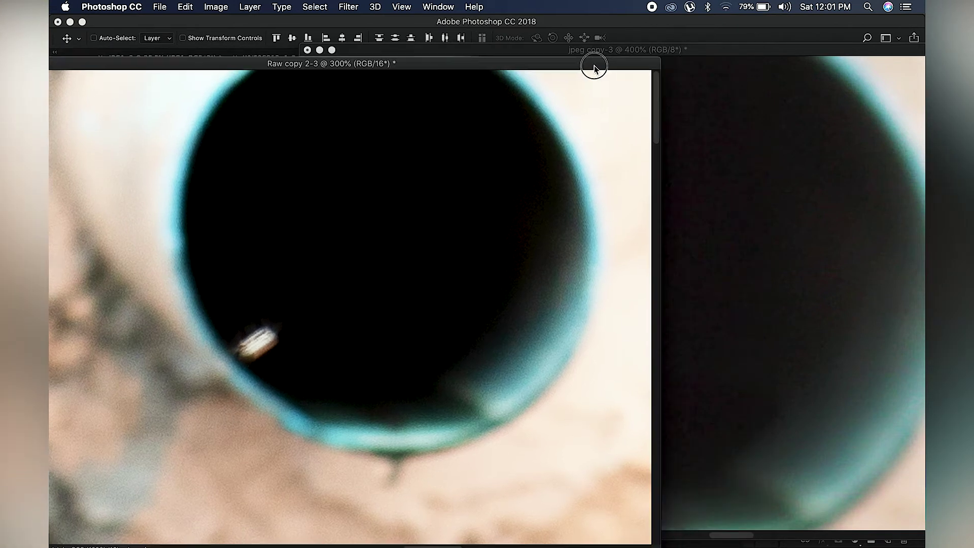
{"action": "left_click", "coordinate": [813, 116]}
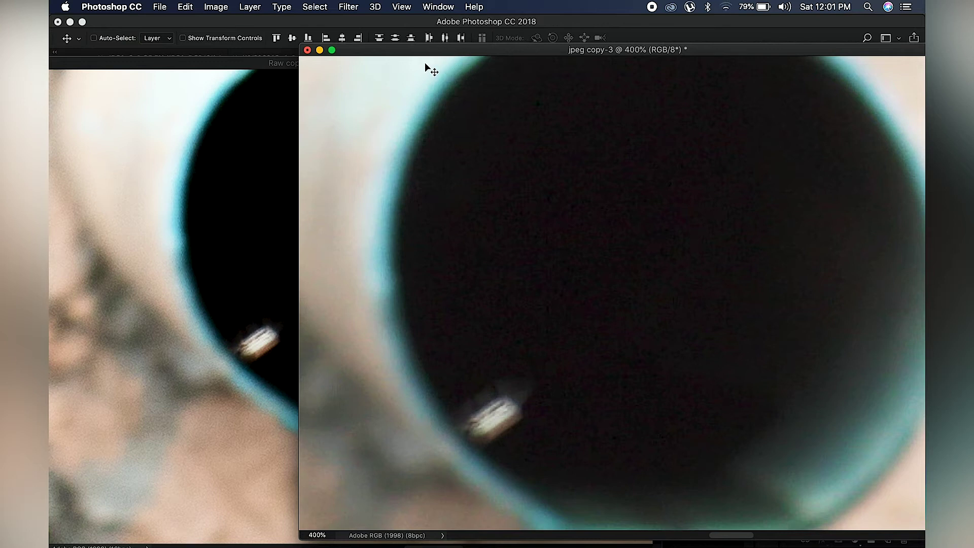
{"action": "left_click_drag", "start_coordinate": [468, 51], "coordinate": [552, 38]}
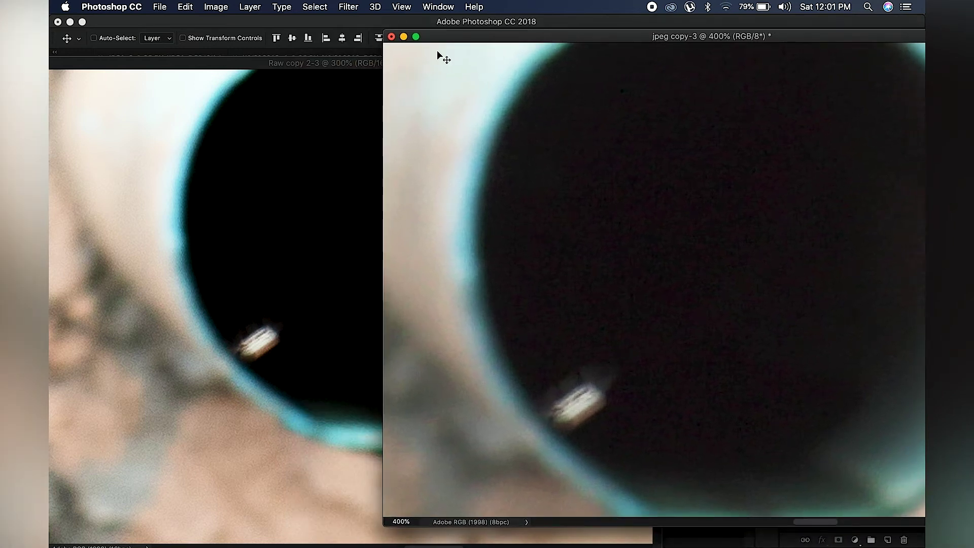
Convert jpeg copy-3 from its current color depth to 16 Bits/Channel.
{"action": "left_click", "coordinate": [215, 7]}
{"action": "mouse_move", "coordinate": [284, 21]}
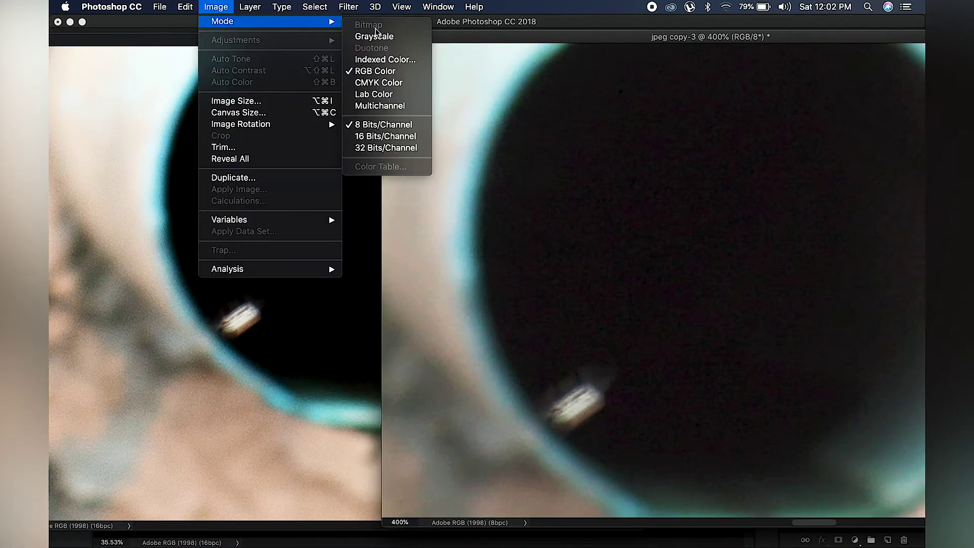
{"action": "left_click", "coordinate": [395, 136]}
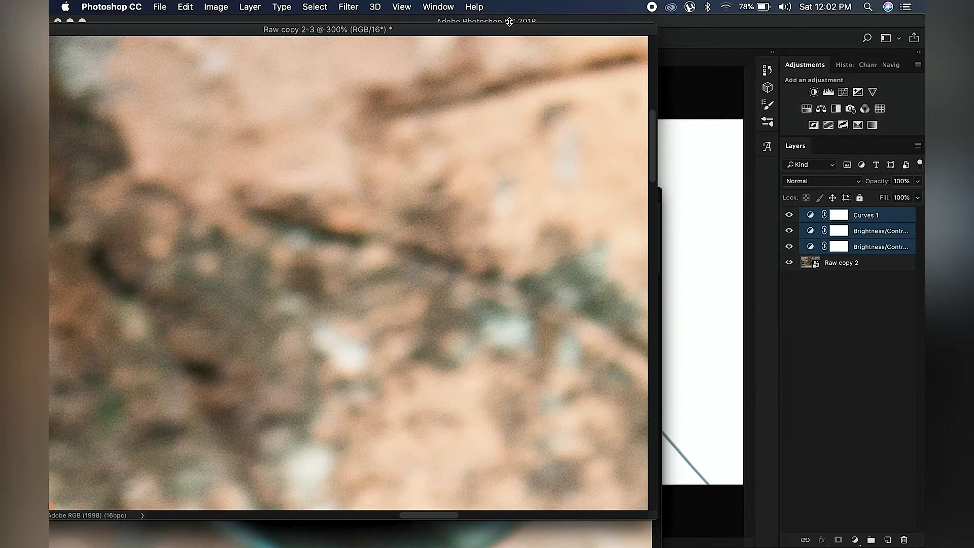
{"action": "left_click_drag", "start_coordinate": [505, 25], "coordinate": [550, 114]}
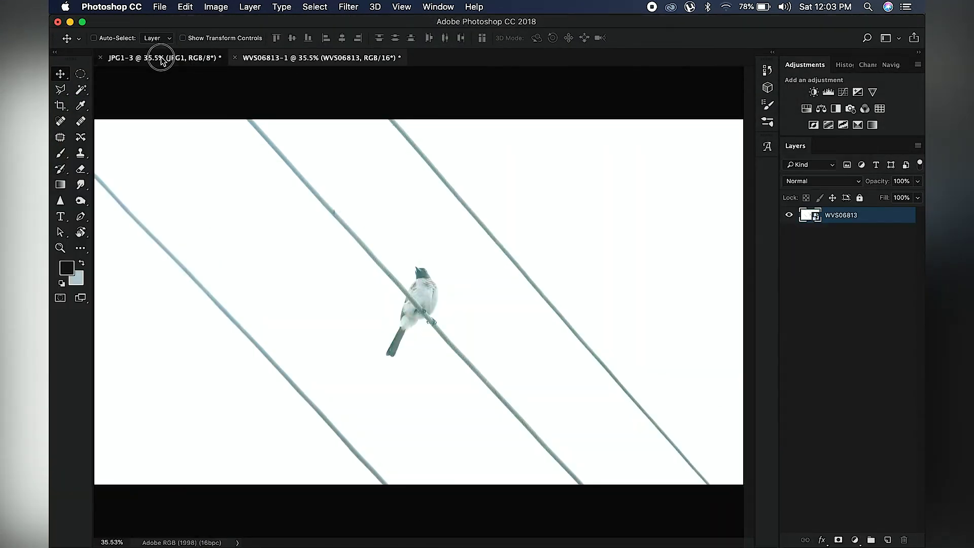
Add two Brightness/Contrast adjustment layers to the JPG1-3 document, the first with brightness 150 and the second with brightness -134.
{"action": "left_click", "coordinate": [171, 58]}
{"action": "key", "text": "super+plus"}
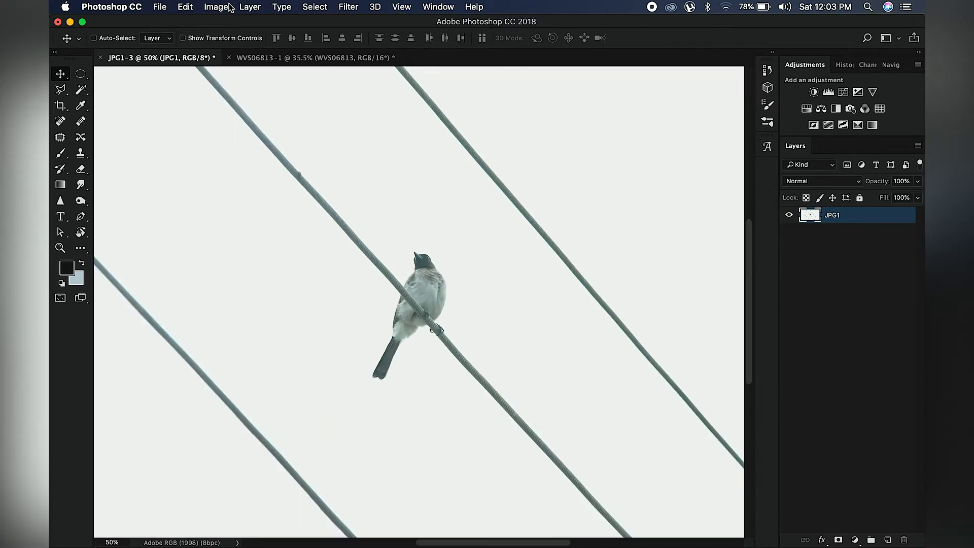
{"action": "key", "text": "super+minus"}
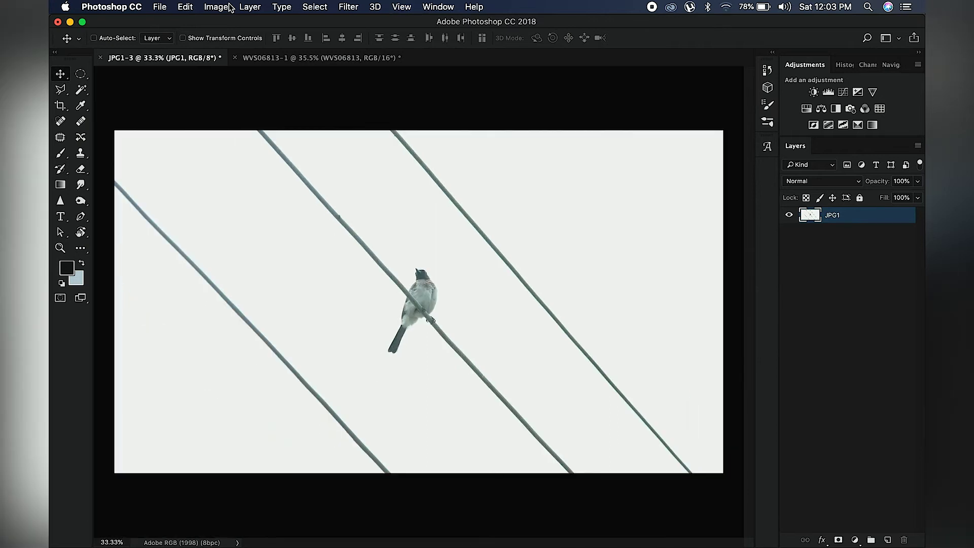
{"action": "left_click", "coordinate": [813, 92]}
{"action": "left_click_drag", "start_coordinate": [214, 244], "coordinate": [292, 244]}
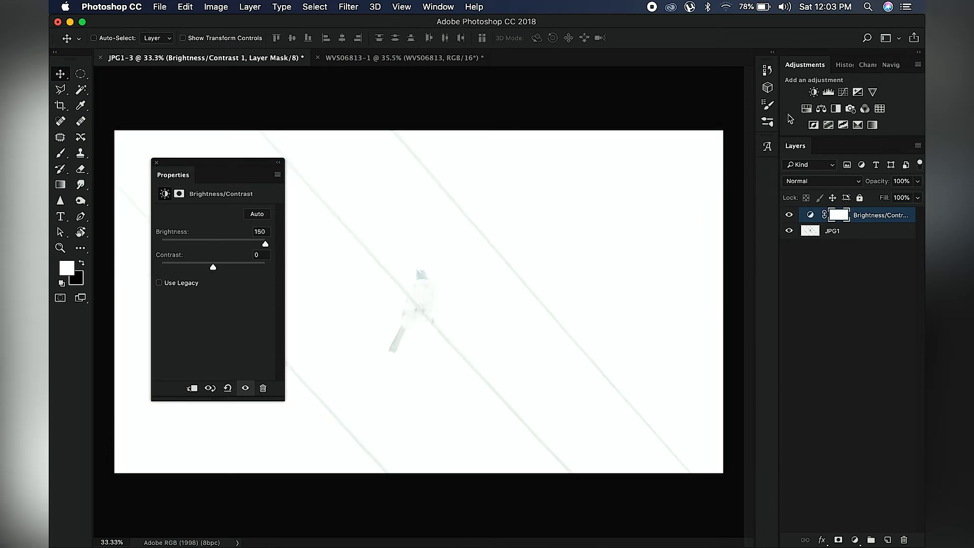
{"action": "left_click", "coordinate": [814, 93]}
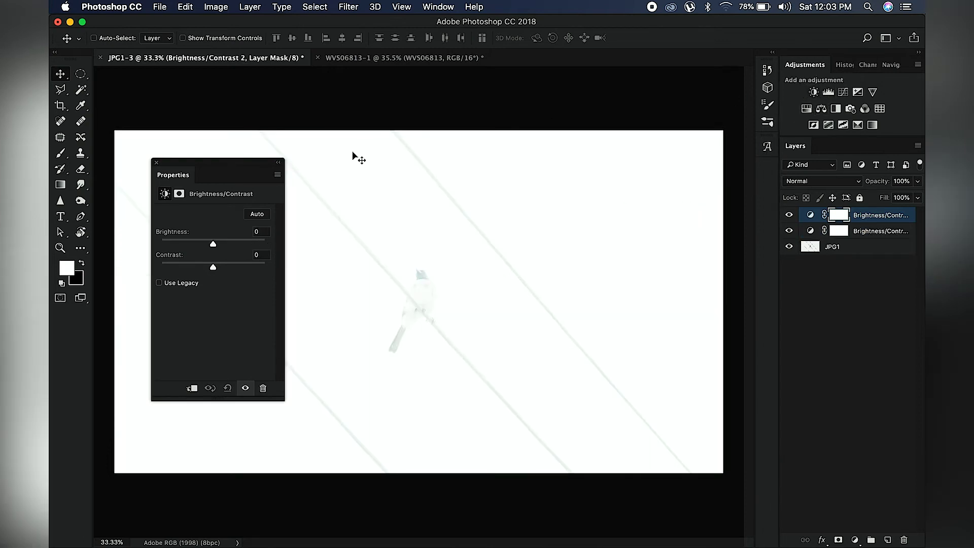
{"action": "left_click_drag", "start_coordinate": [210, 245], "coordinate": [166, 245]}
Add a Curves adjustment layer to JPG1-3, raising the darker tones and placing a highlight point at input 165, output 150.
{"action": "key", "text": "super+plus"}
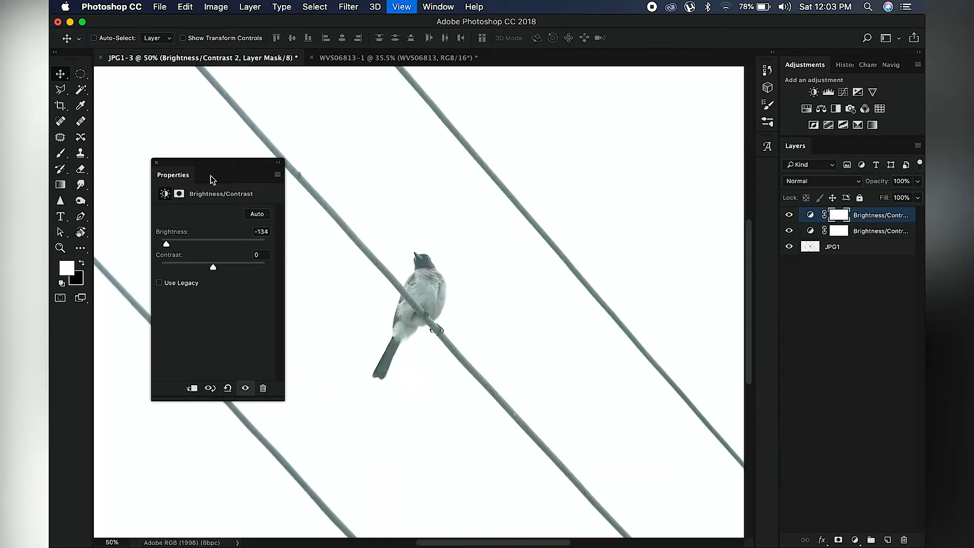
{"action": "key", "text": "super+plus"}
{"action": "key", "text": "super+plus"}
{"action": "key", "text": "super+plus"}
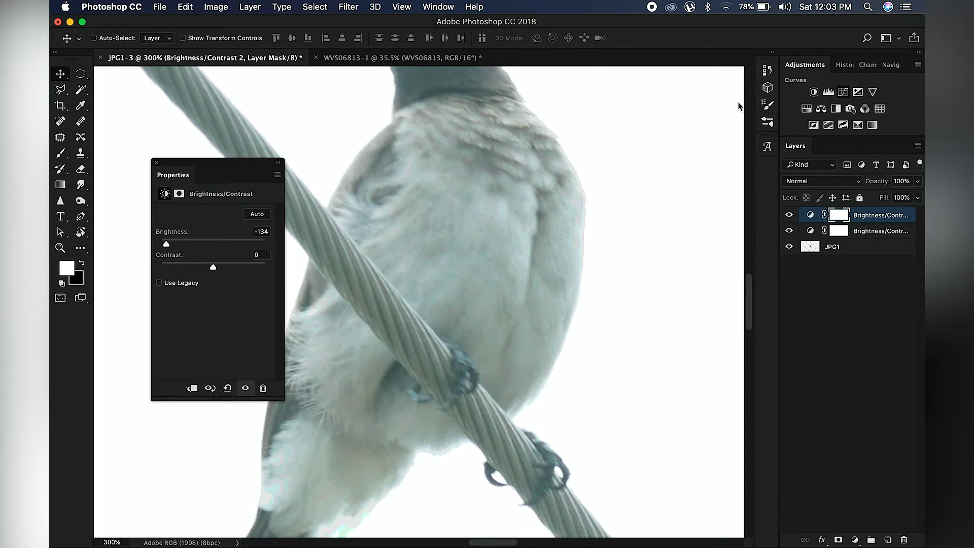
{"action": "left_click", "coordinate": [843, 92]}
{"action": "left_click_drag", "start_coordinate": [210, 290], "coordinate": [236, 274]}
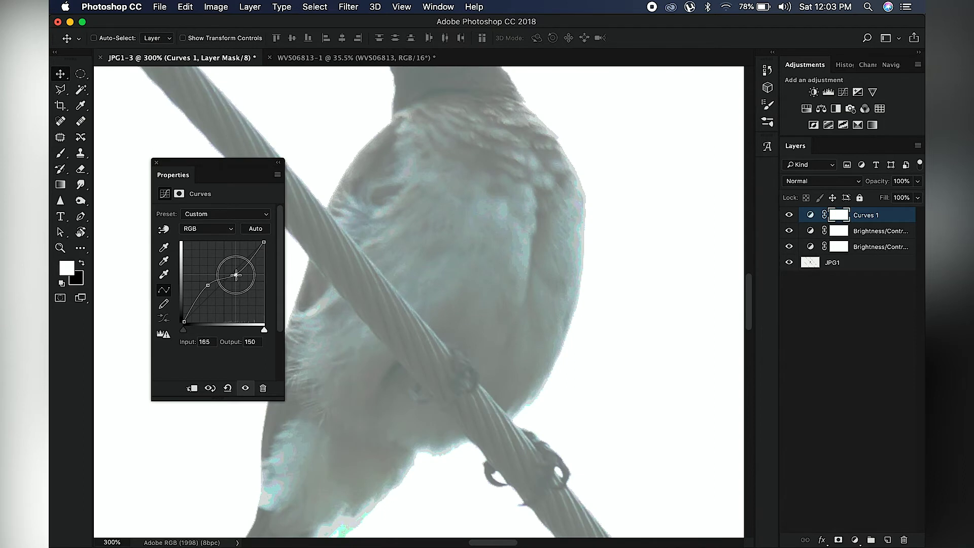
{"action": "left_click", "coordinate": [157, 163]}
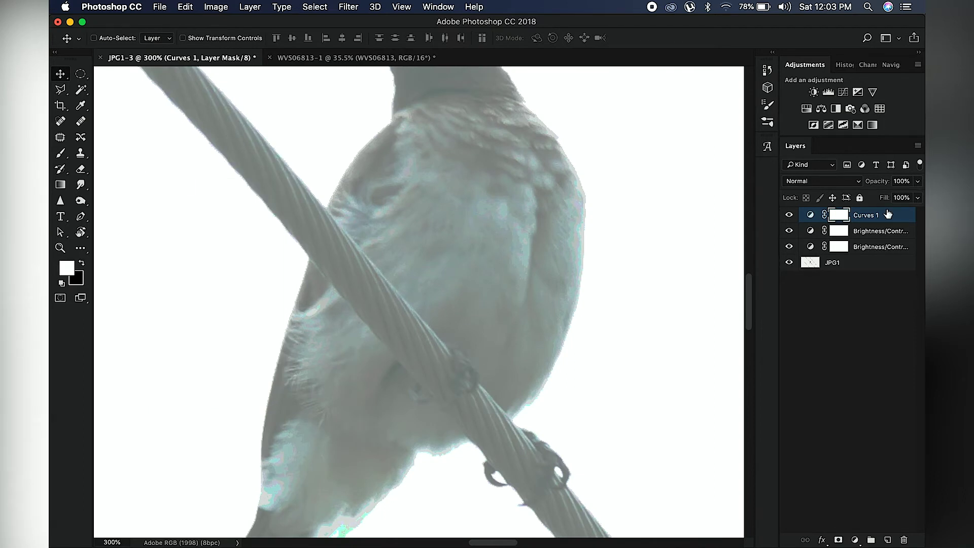
Copy the Curves layer and both Brightness/Contrast layers from JPG1-3 into the WVS06813-1 document and view it at 400%.
{"action": "left_click", "coordinate": [867, 247], "text": "shift"}
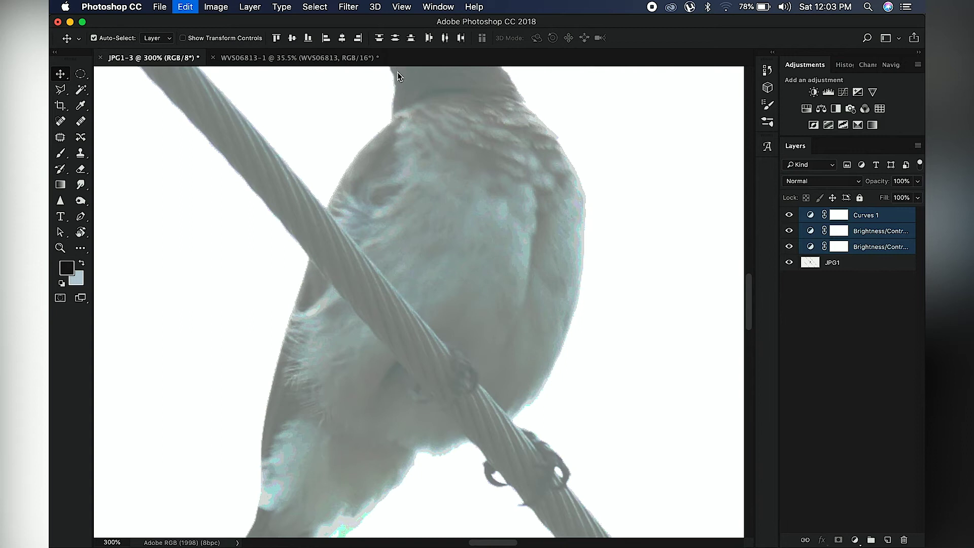
{"action": "left_click", "coordinate": [345, 60]}
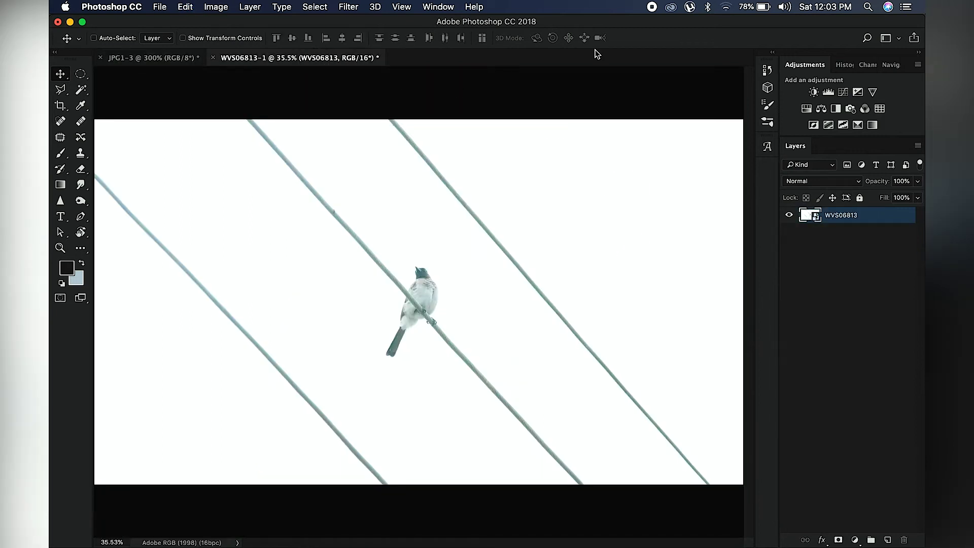
{"action": "key", "text": "super+equal"}
{"action": "key", "text": "super+equal"}
{"action": "key", "text": "super+equal"}
{"action": "key", "text": "super+equal"}
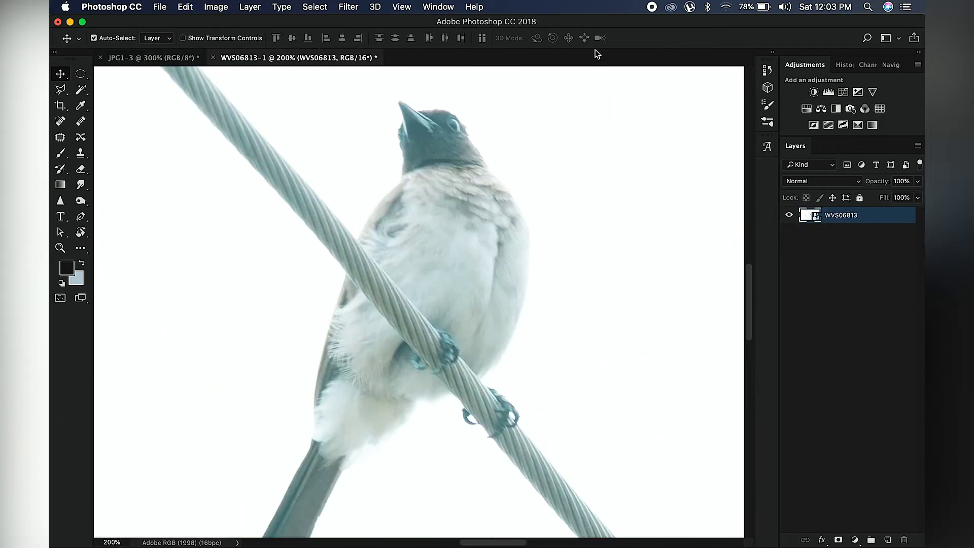
{"action": "key", "text": "super+v"}
{"action": "key", "text": "super+equal"}
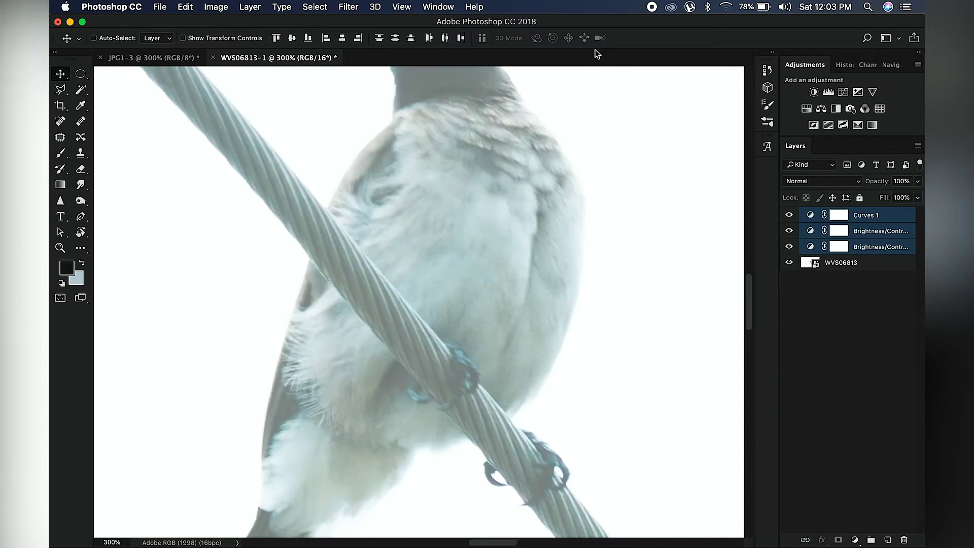
{"action": "key", "text": "super+equal"}
Float JPG1-3 beside WVS06813-1 and examine the bird's body and head in WVS06813-1 at up to 500%.
{"action": "left_click", "coordinate": [152, 58]}
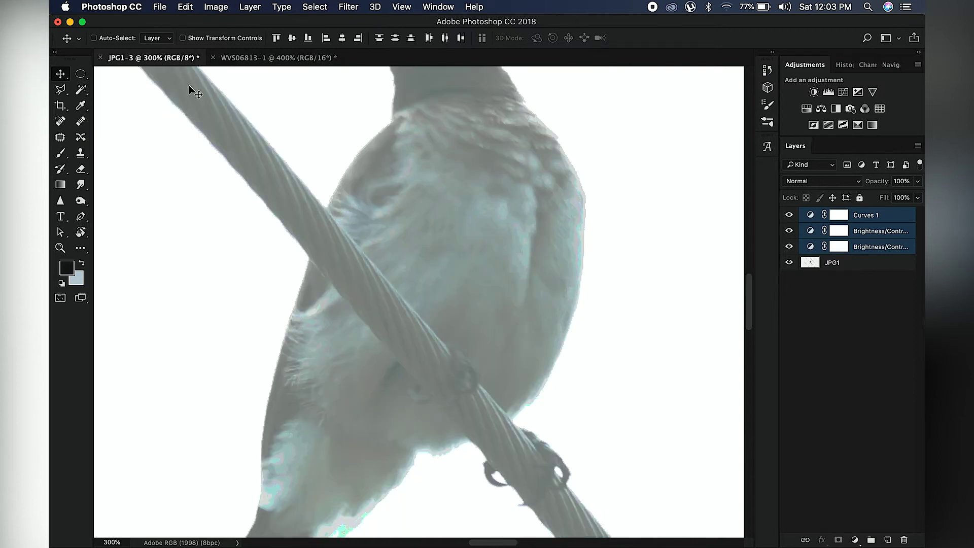
{"action": "left_click_drag", "start_coordinate": [187, 61], "coordinate": [325, 101]}
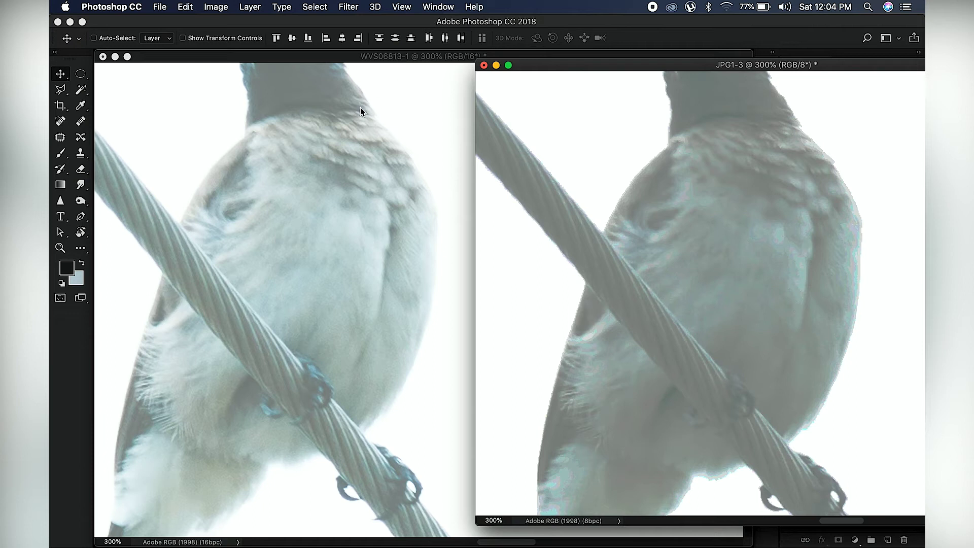
{"action": "left_click", "coordinate": [246, 56]}
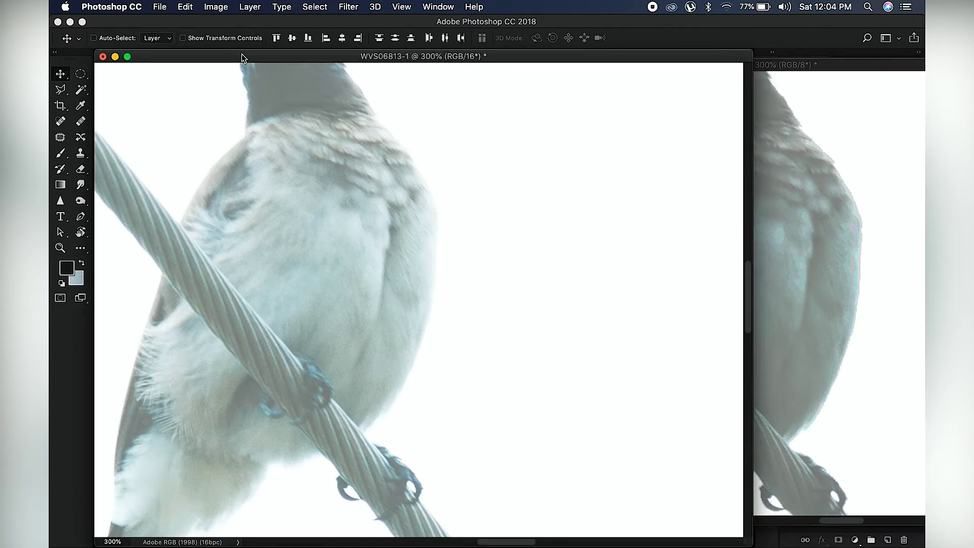
{"action": "key", "text": "super+equal"}
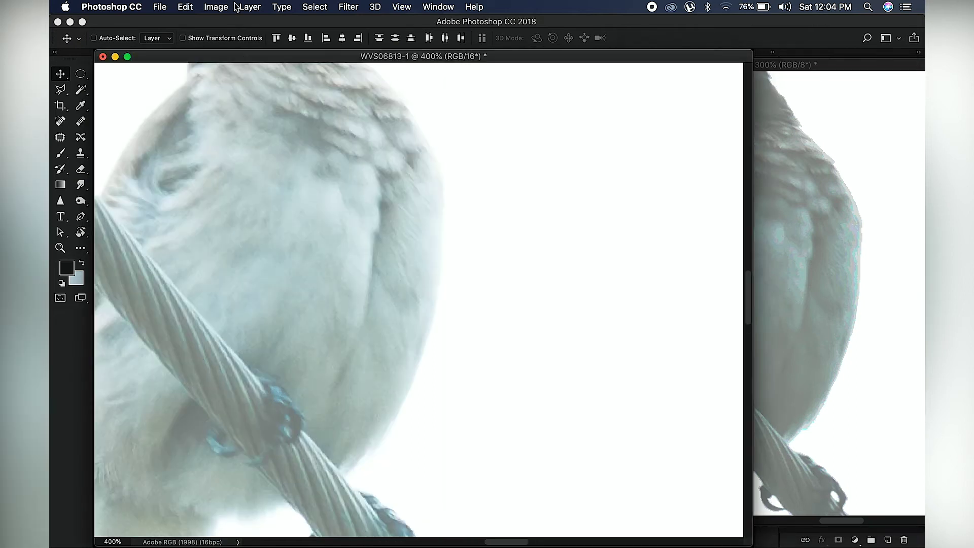
{"action": "scroll", "coordinate": [283, 122], "scroll_direction": "down", "scroll_amount": 5}
{"action": "left_click_drag", "start_coordinate": [350, 182], "coordinate": [393, 217]}
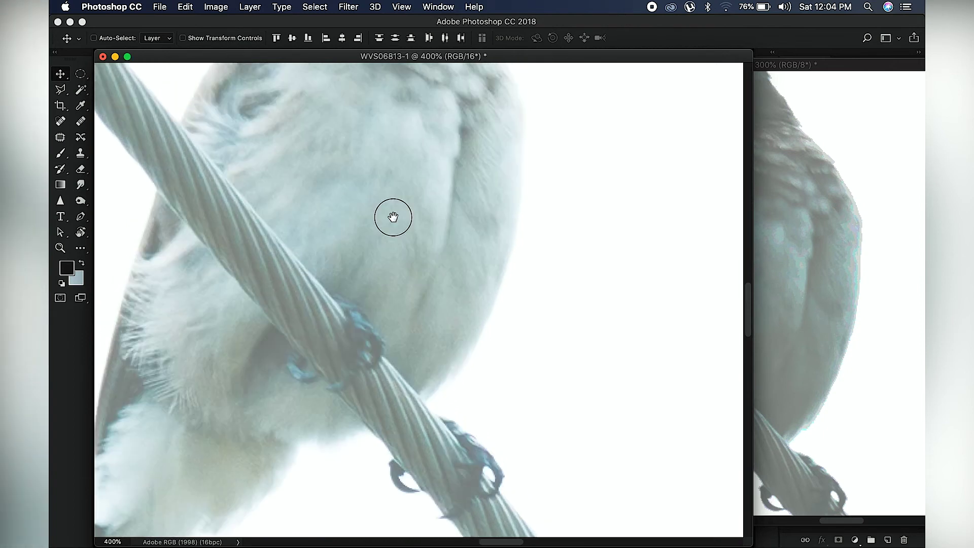
{"action": "scroll", "coordinate": [385, 204], "scroll_direction": "up", "scroll_amount": 5}
{"action": "scroll", "coordinate": [360, 178], "scroll_direction": "up", "scroll_amount": 4}
{"action": "key", "text": "super+equal"}
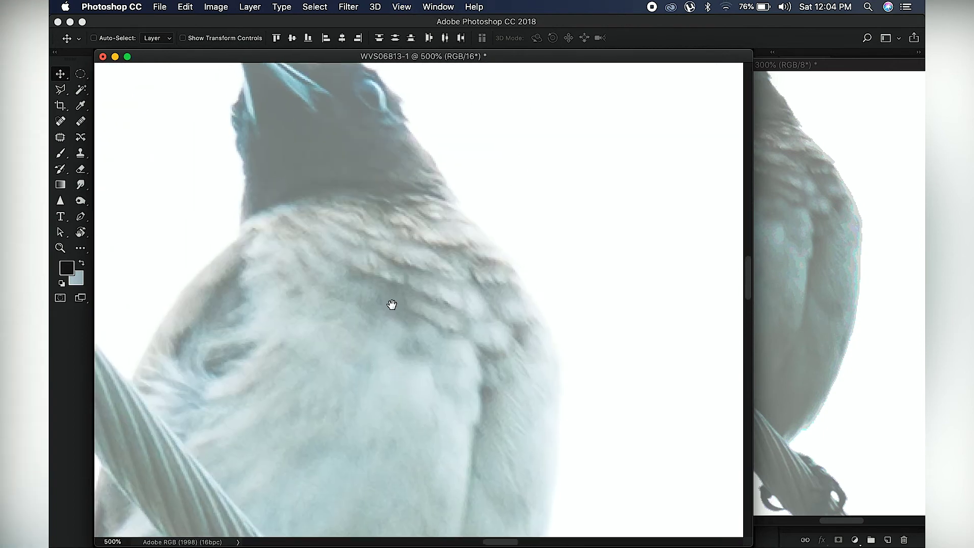
{"action": "scroll", "coordinate": [380, 309], "scroll_direction": "up", "scroll_amount": 4}
Enlarge JPG1-3 to 500% and examine the bird's head, feathers and the wire against WVS06813-1.
{"action": "left_click", "coordinate": [844, 142]}
{"action": "left_click_drag", "start_coordinate": [692, 133], "coordinate": [641, 265]}
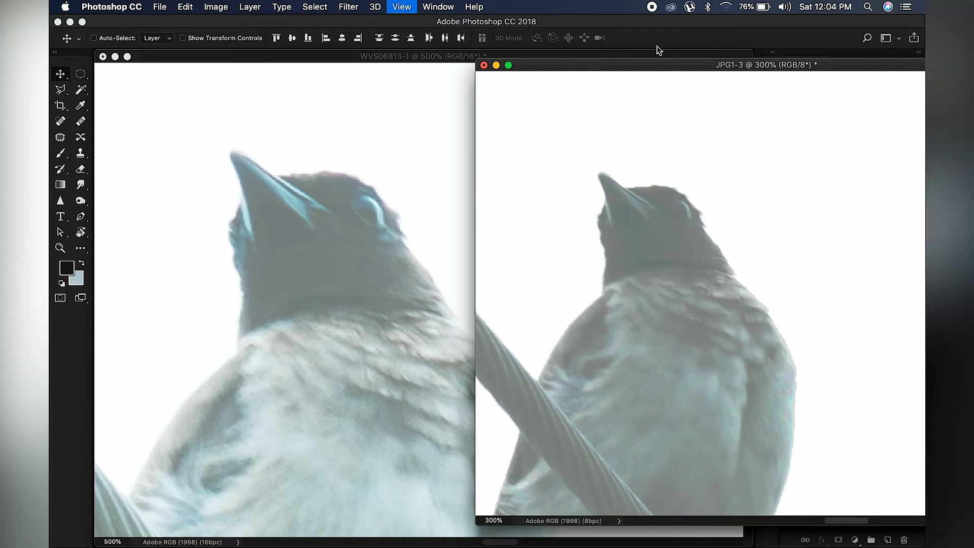
{"action": "key", "text": "super+equal"}
{"action": "left_click_drag", "start_coordinate": [322, 57], "coordinate": [663, 46]}
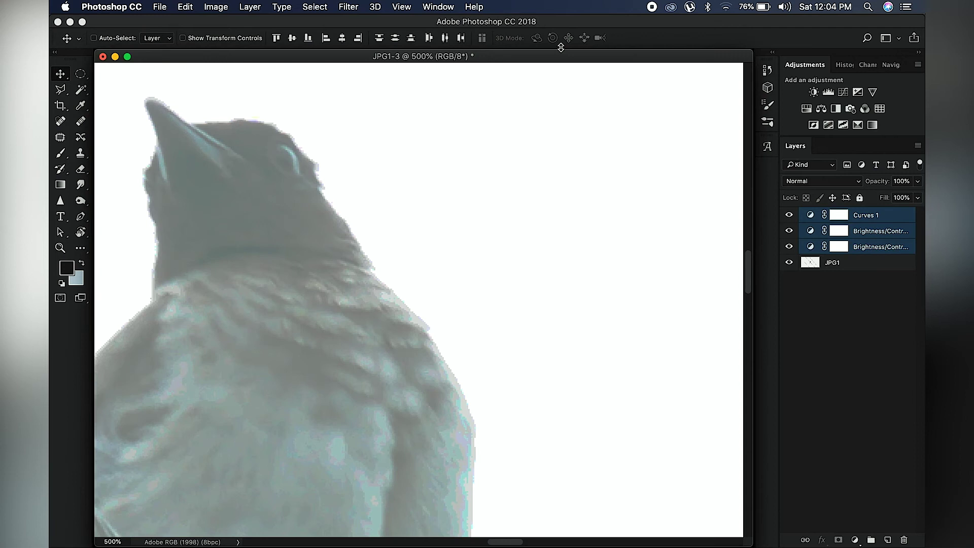
{"action": "left_click_drag", "start_coordinate": [324, 203], "coordinate": [539, 59]}
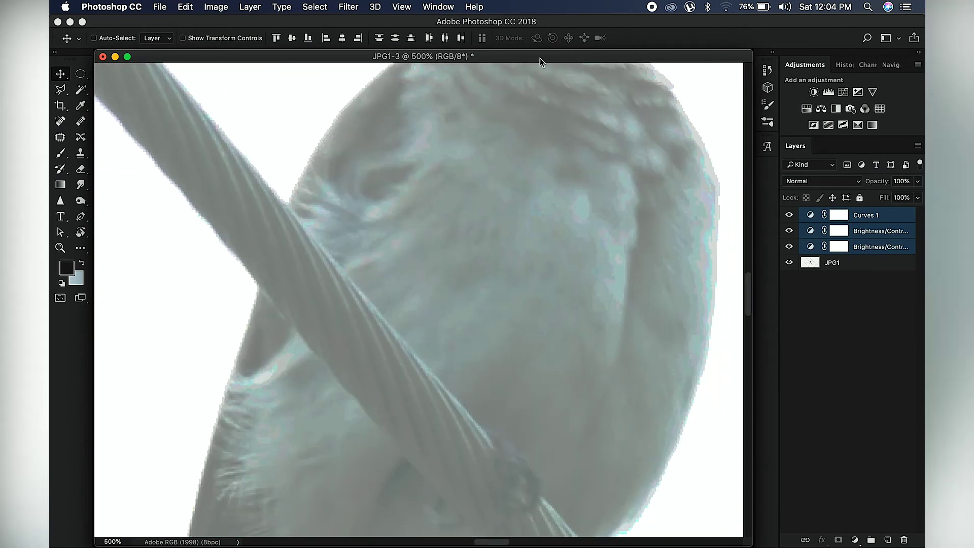
{"action": "left_click_drag", "start_coordinate": [424, 56], "coordinate": [705, 29]}
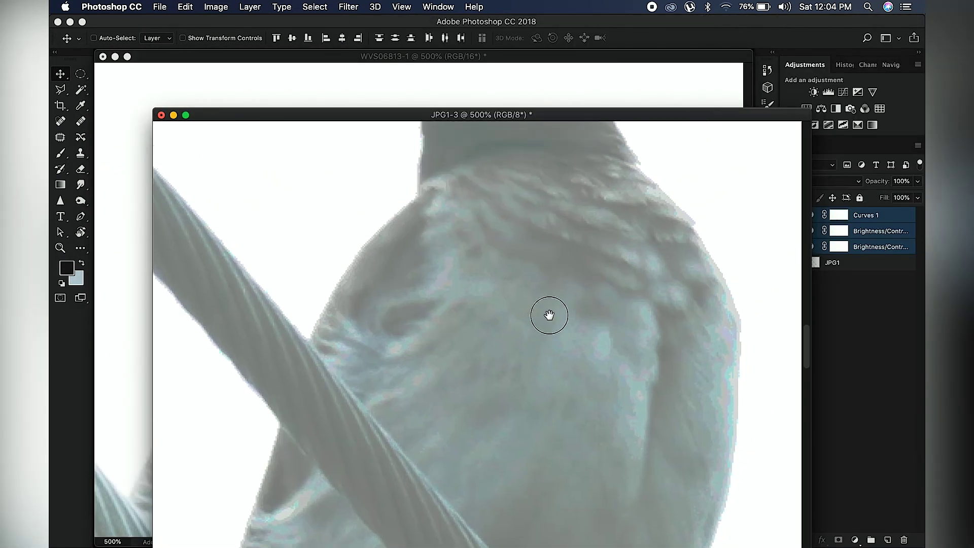
{"action": "left_click_drag", "start_coordinate": [502, 322], "coordinate": [555, 279]}
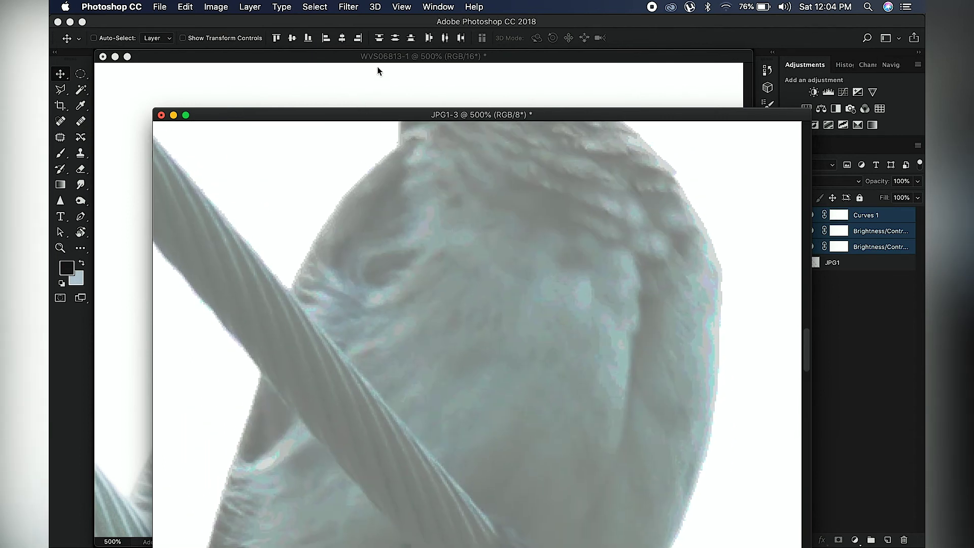
Arrange WVS06813-1 and JPG1-3 side by side at 700% and compare the bird's edges and feather detail.
{"action": "left_click_drag", "start_coordinate": [383, 57], "coordinate": [359, 53]}
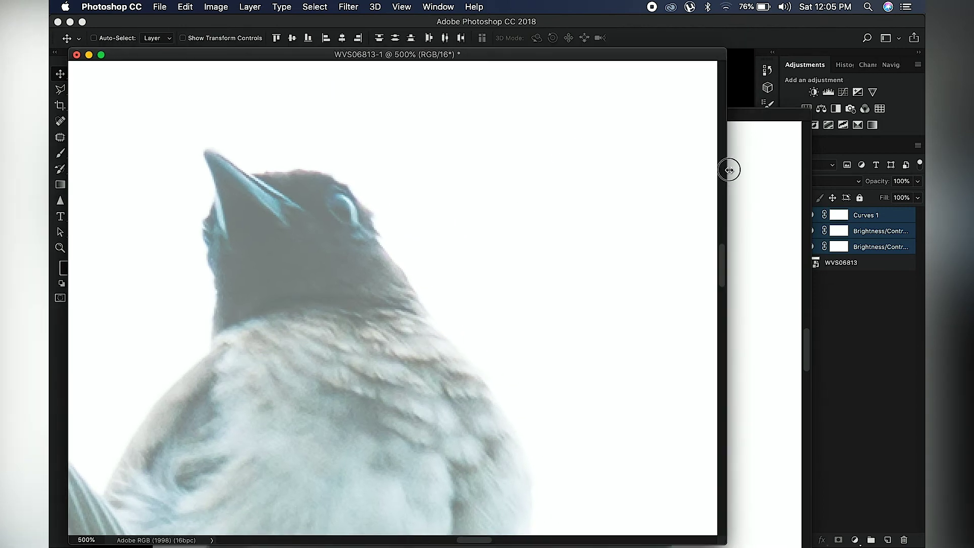
{"action": "left_click", "coordinate": [742, 161]}
{"action": "scroll", "coordinate": [487, 282], "scroll_direction": "up", "scroll_amount": 10}
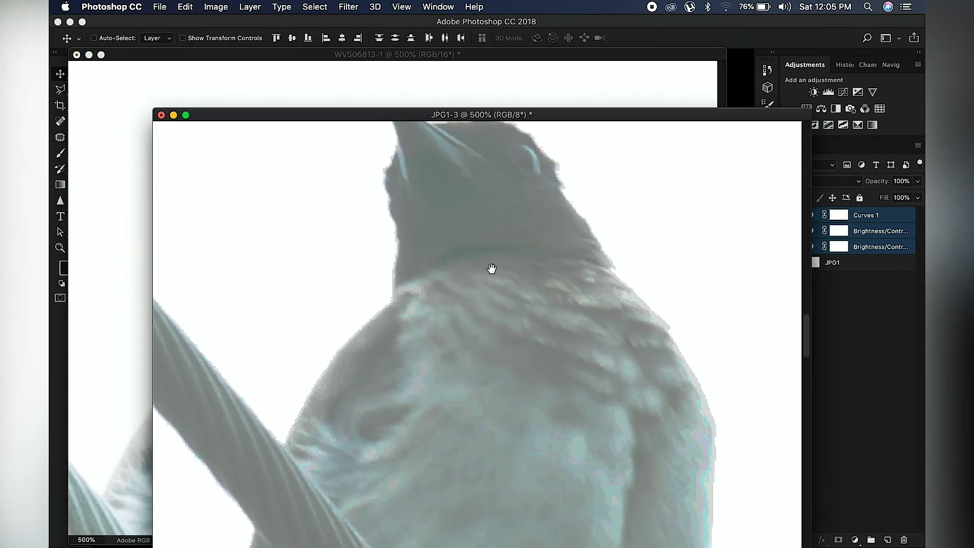
{"action": "key", "text": "super+equal"}
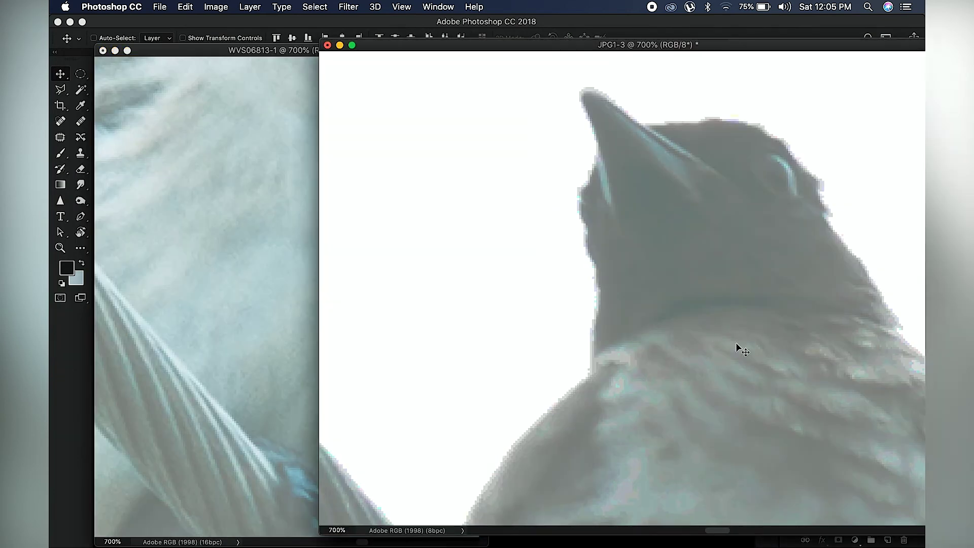
{"action": "left_click_drag", "start_coordinate": [735, 342], "coordinate": [616, 109]}
{"action": "left_click", "coordinate": [268, 234]}
{"action": "left_click_drag", "start_coordinate": [361, 167], "coordinate": [394, 241]}
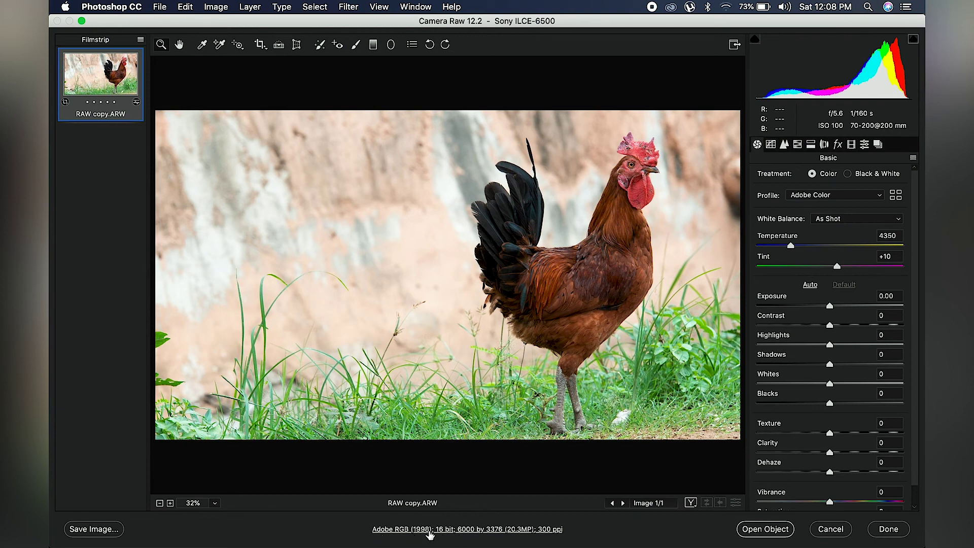
Confirm a depth of 16 Bits/Channel in Camera Raw's workflow options and open RAW copy.ARW as a smart object.
{"action": "key", "text": "alt"}
{"action": "key", "text": "shift"}
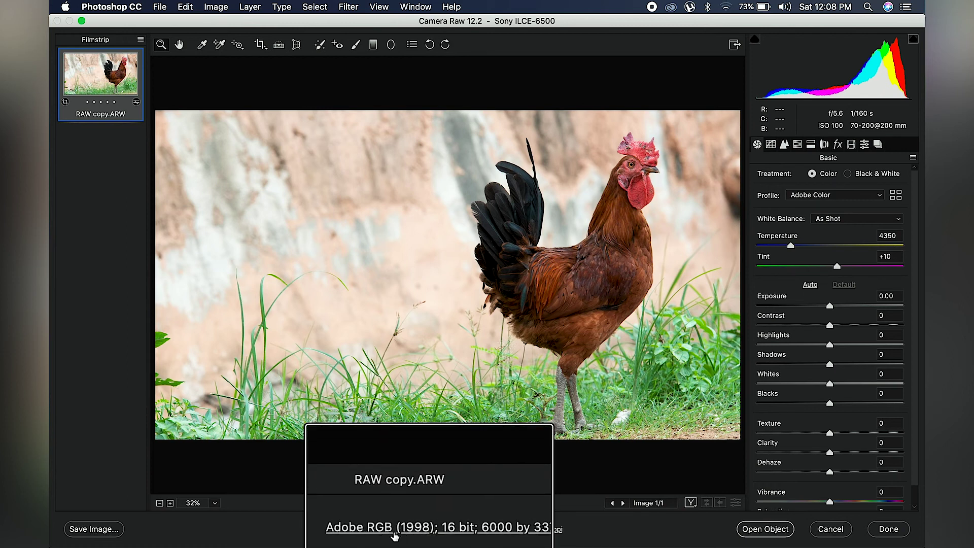
{"action": "left_click", "coordinate": [451, 530]}
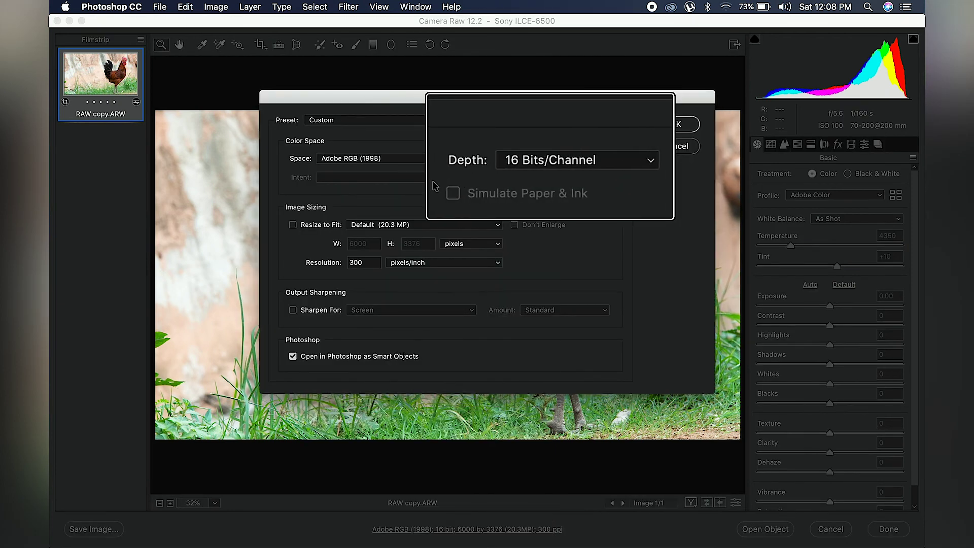
{"action": "left_click", "coordinate": [551, 175]}
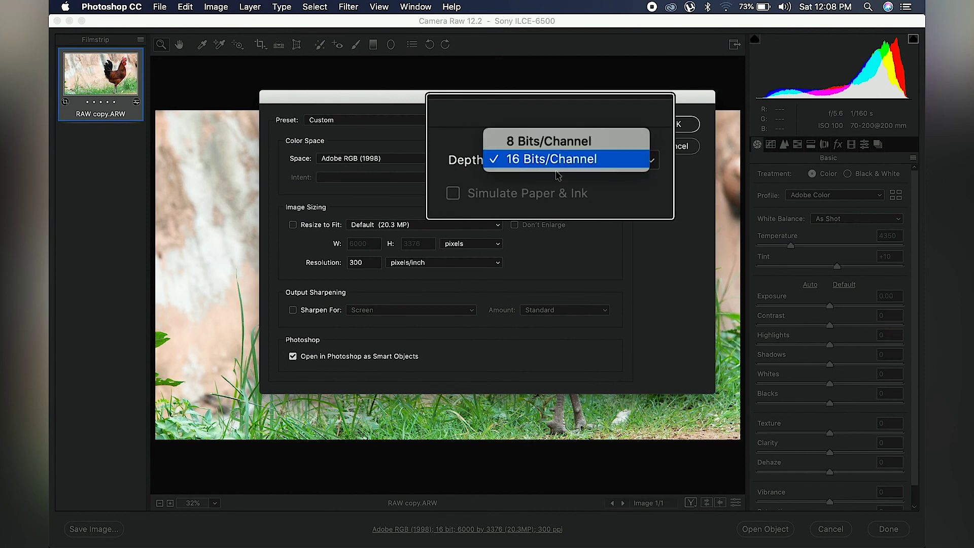
{"action": "left_click", "coordinate": [558, 168]}
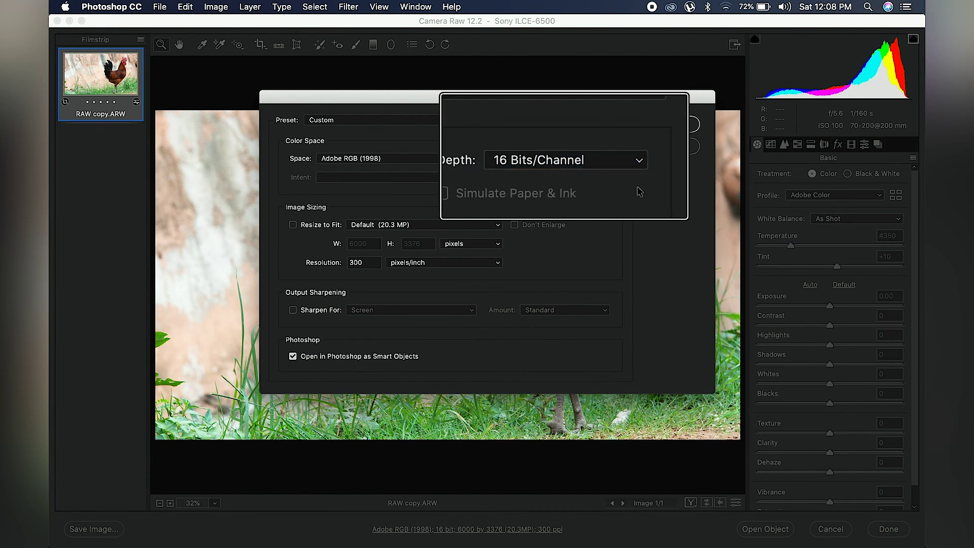
{"action": "left_click", "coordinate": [675, 124]}
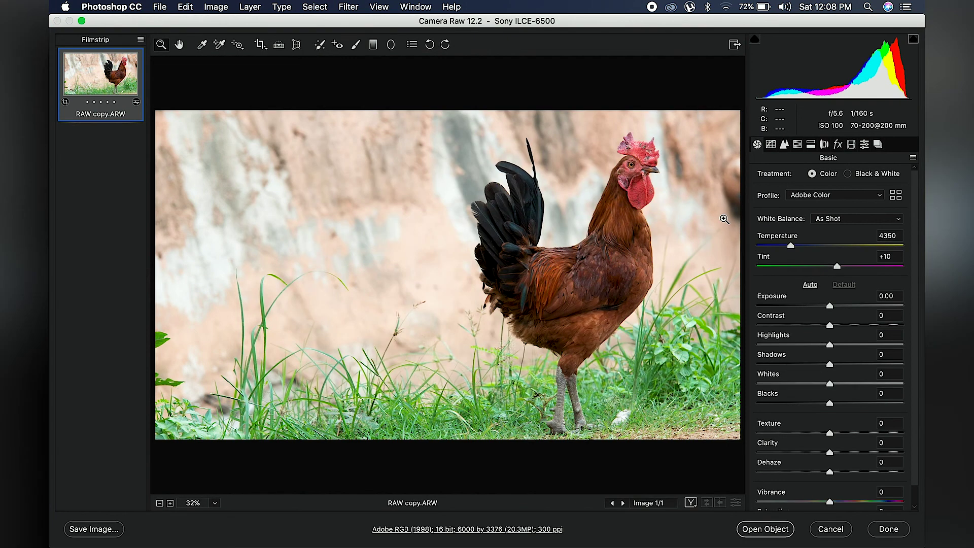
{"action": "left_click", "coordinate": [765, 528]}
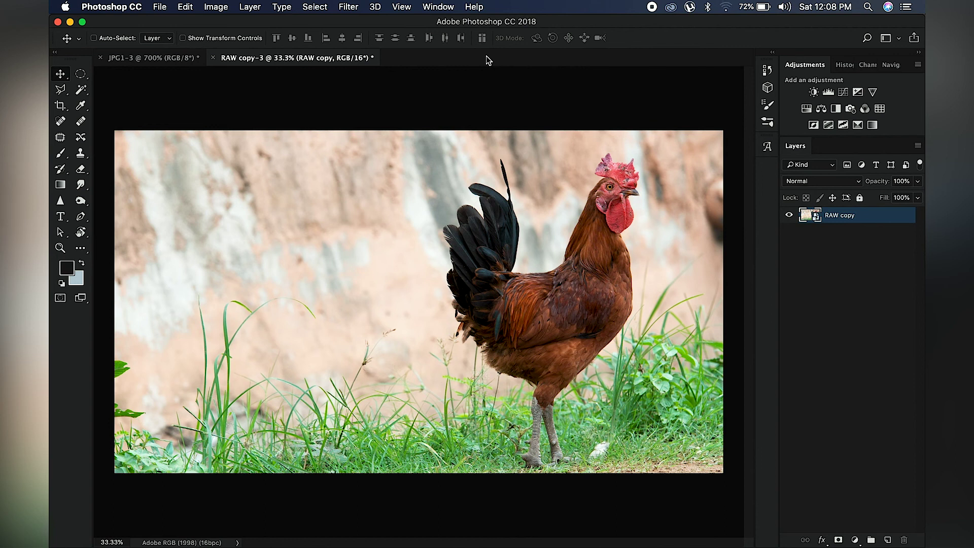
Check the bits-per-channel choices in the color mode options of RAW copy-3.
{"action": "left_click", "coordinate": [217, 7]}
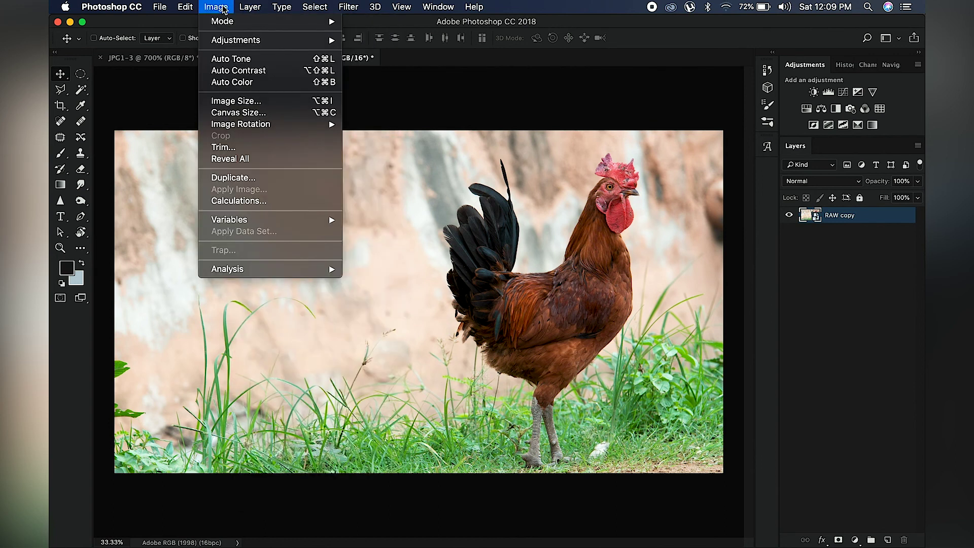
{"action": "mouse_move", "coordinate": [231, 23]}
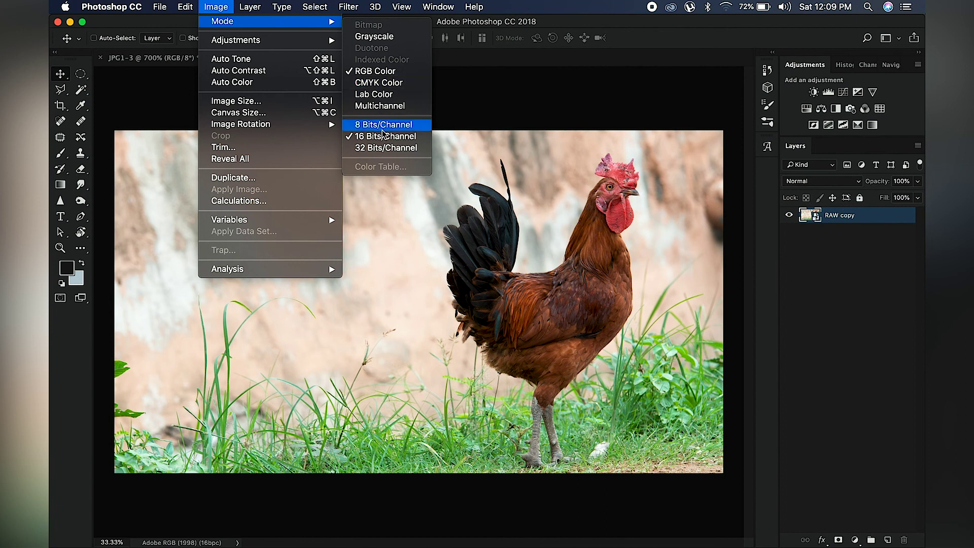
{"action": "left_click", "coordinate": [539, 75]}
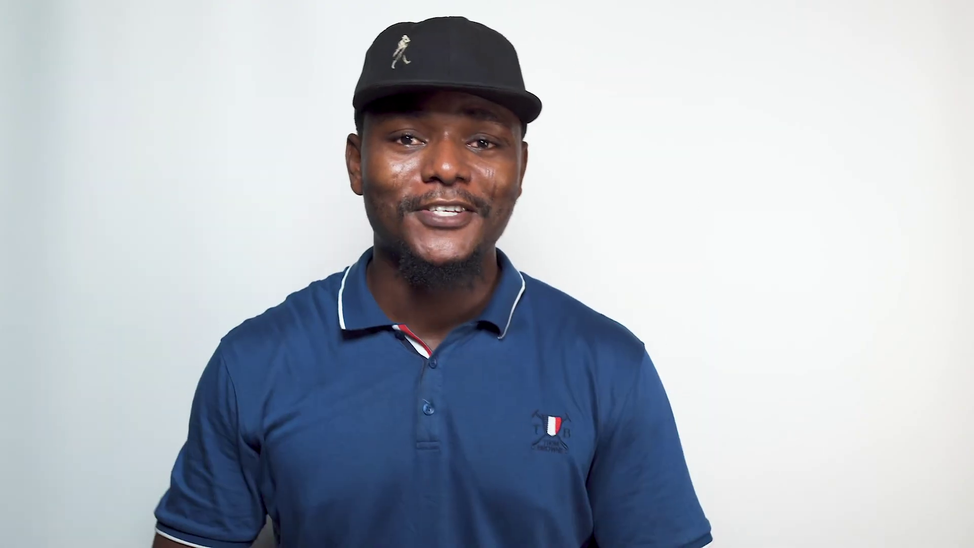